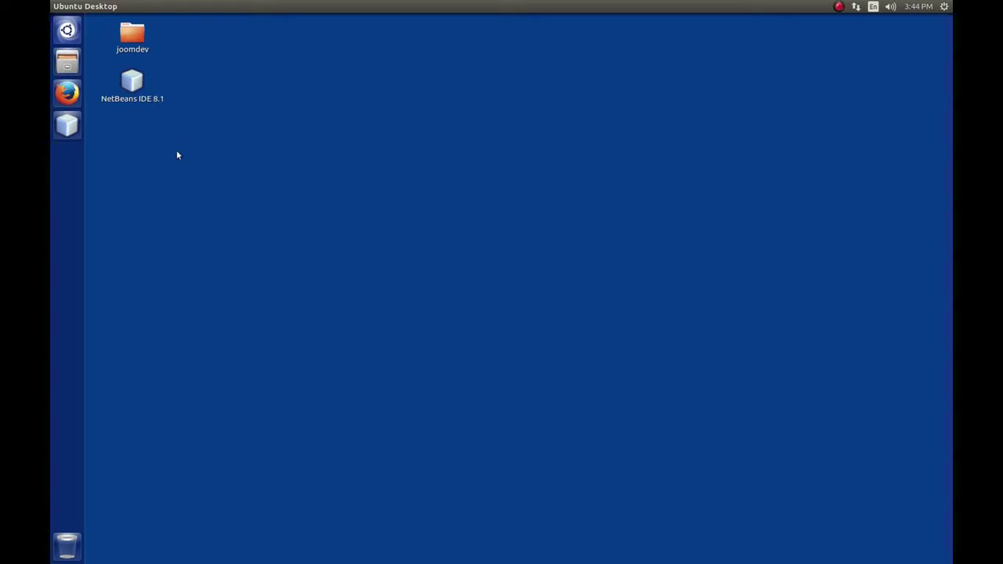
Open joomla.org in Firefox and go to its Download page offering Joomla 3.5.1
click(68, 94)
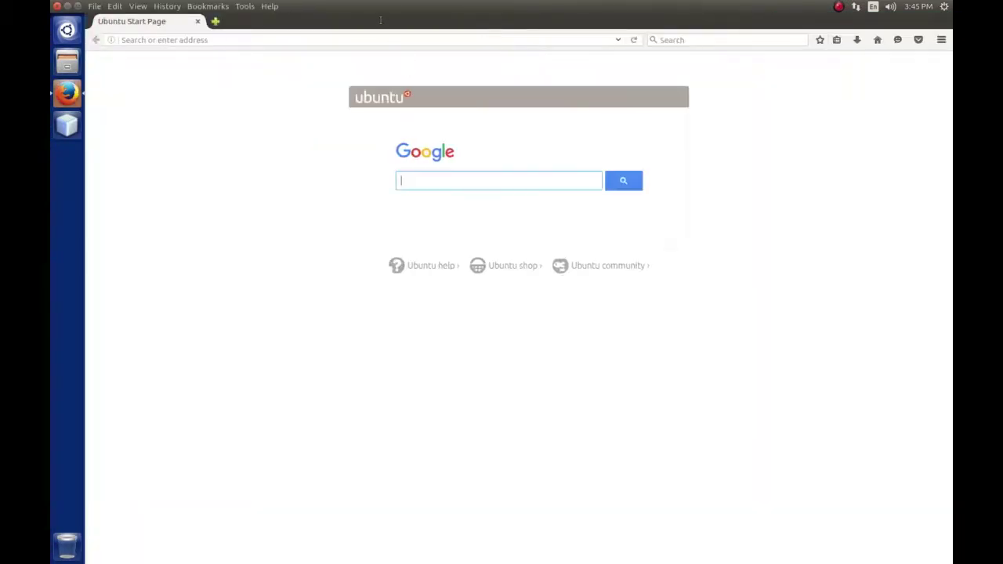
click(354, 40)
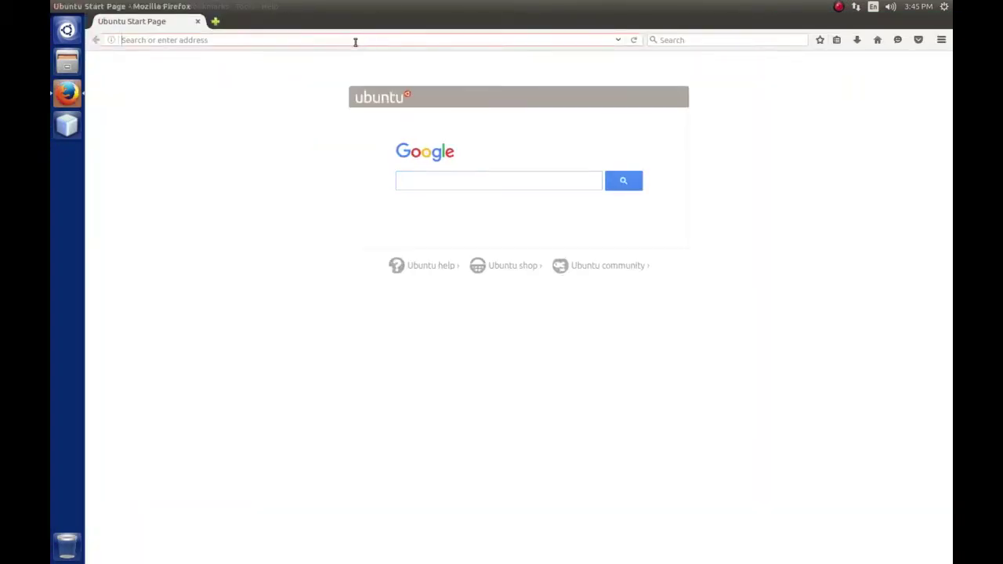
text(joomla)
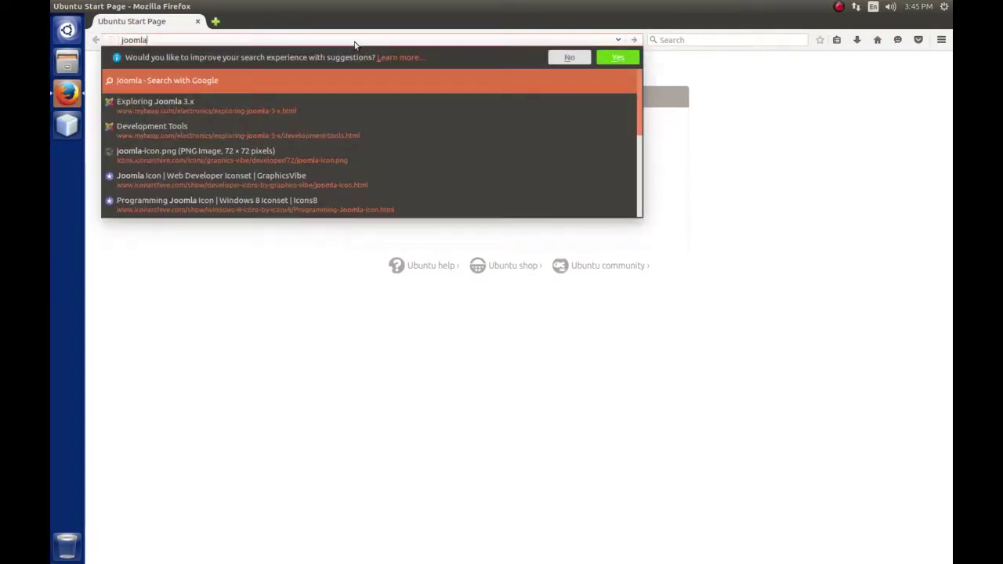
text(.org)
key(Return)
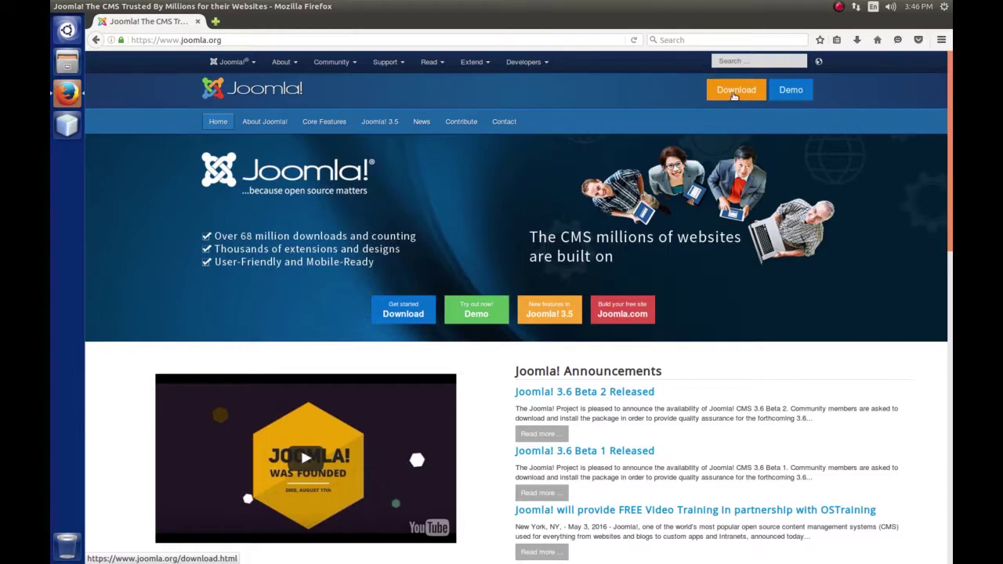
click(734, 92)
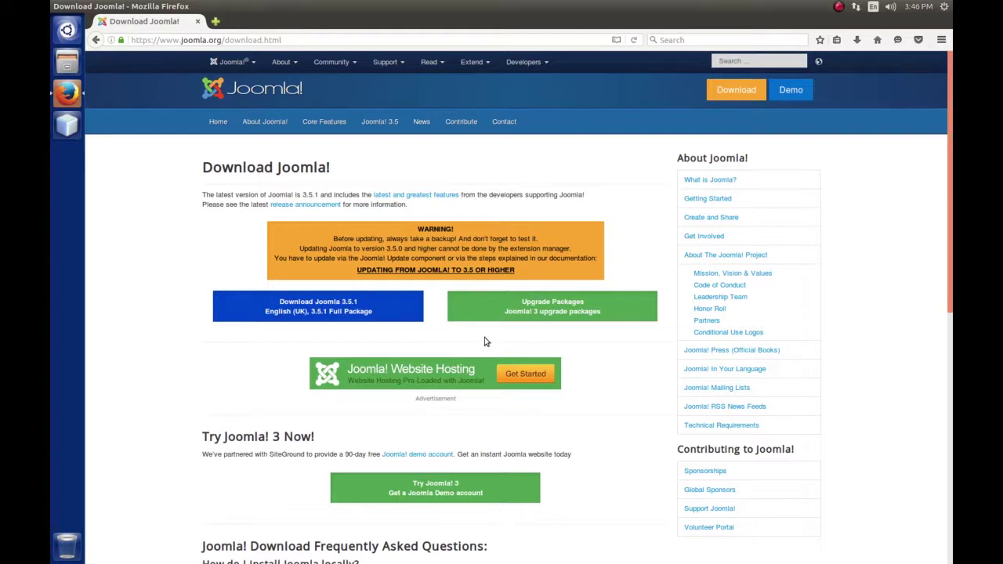
Save the Joomla 3.5.1 Full Package zip to disk and minimize Firefox
click(345, 309)
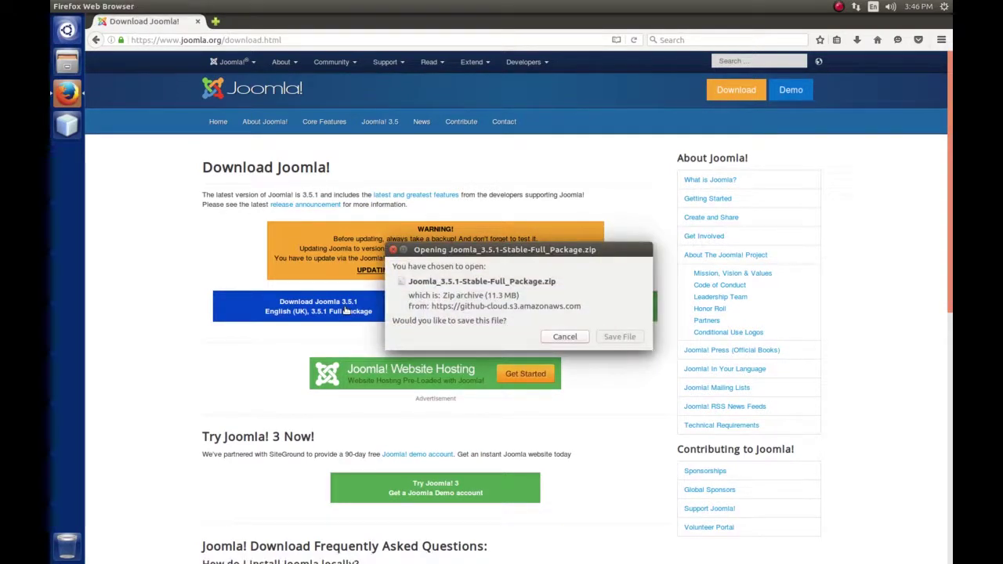
click(629, 337)
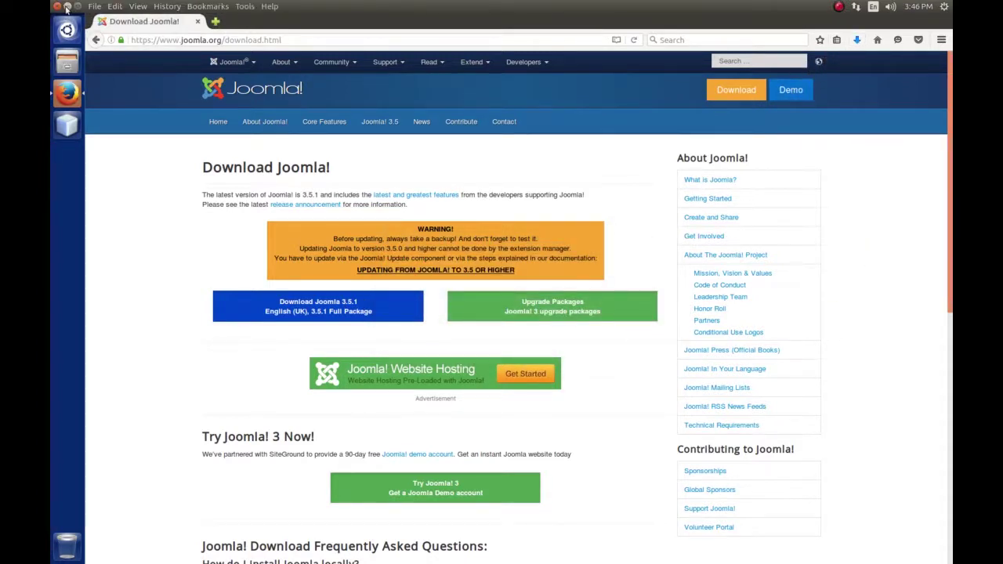
click(68, 6)
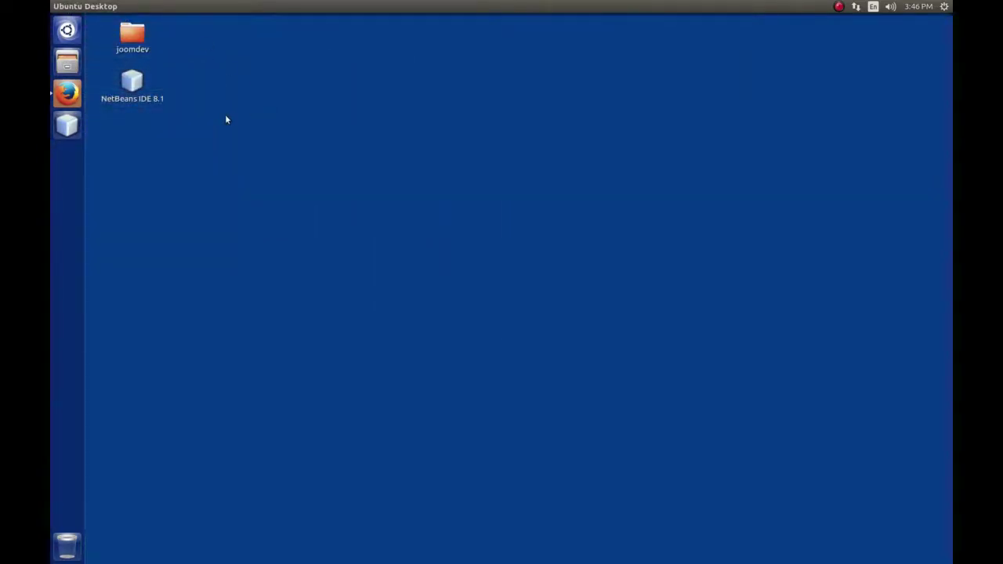
Open the Downloads folder containing the Joomla 3.5.1 zip and move its window down-right
click(76, 69)
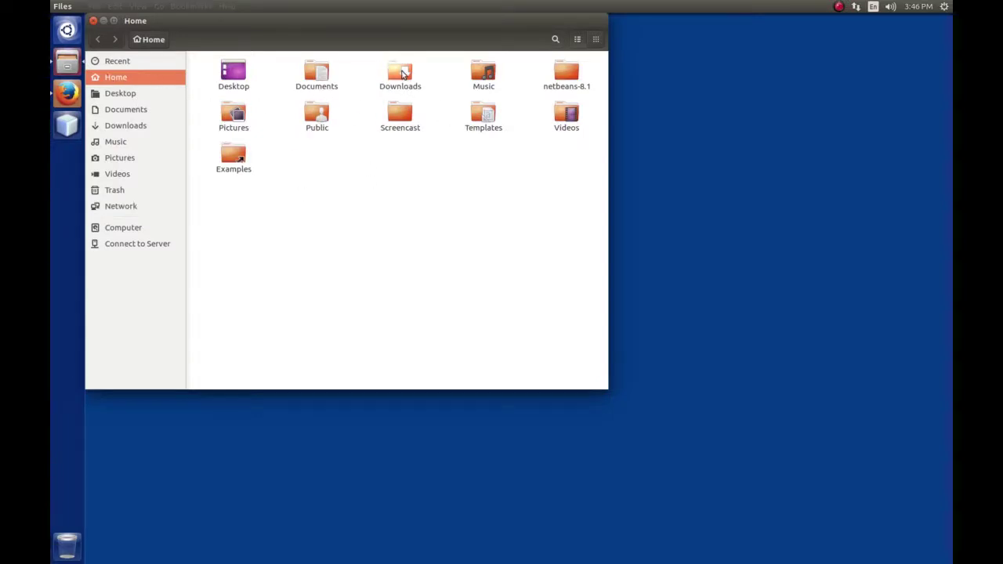
double_click(402, 74)
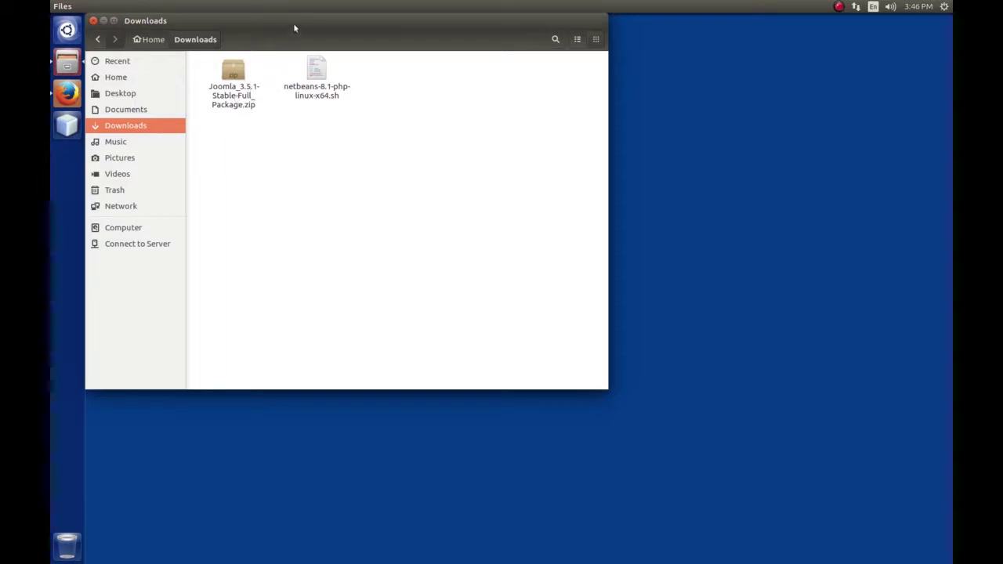
drag(294, 28, 470, 49)
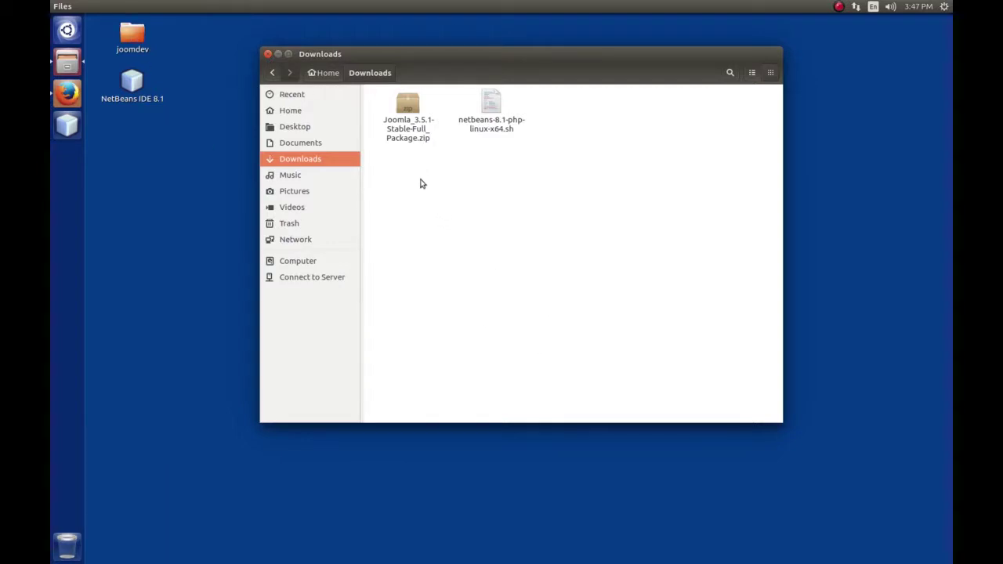
Extract the Joomla zip with Archive Manager into Desktop/joomdev, replacing all existing files
right_click(409, 111)
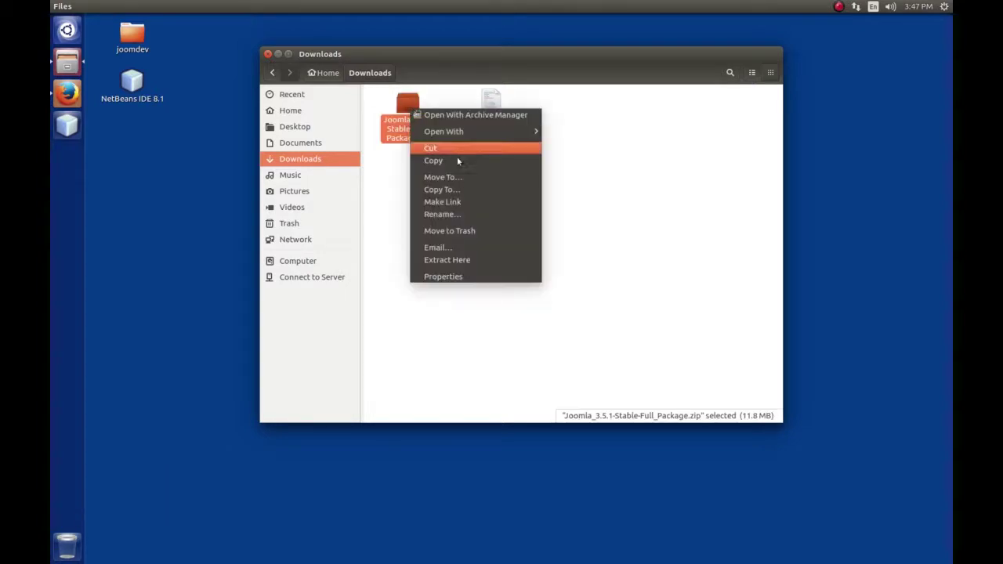
click(463, 116)
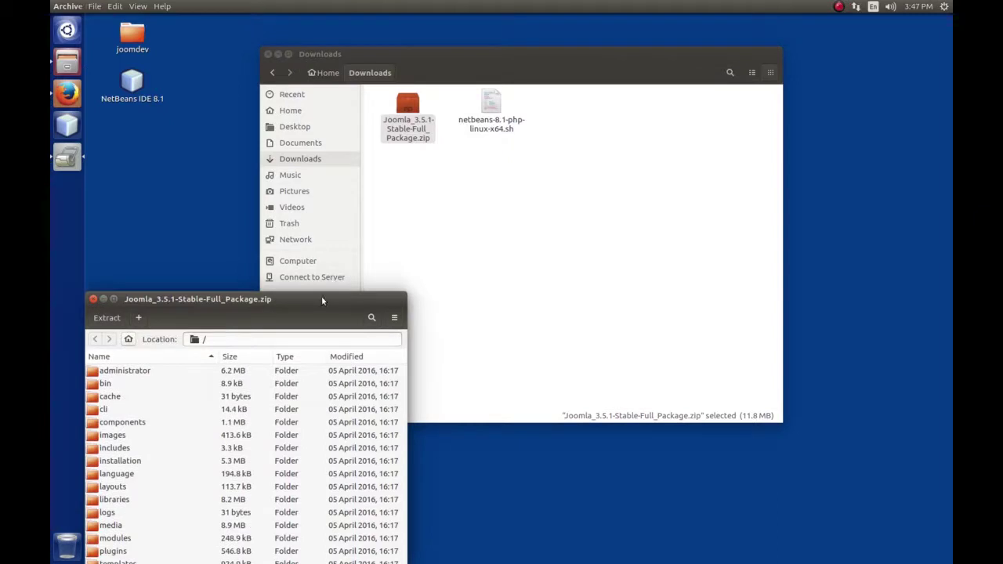
drag(320, 295, 463, 121)
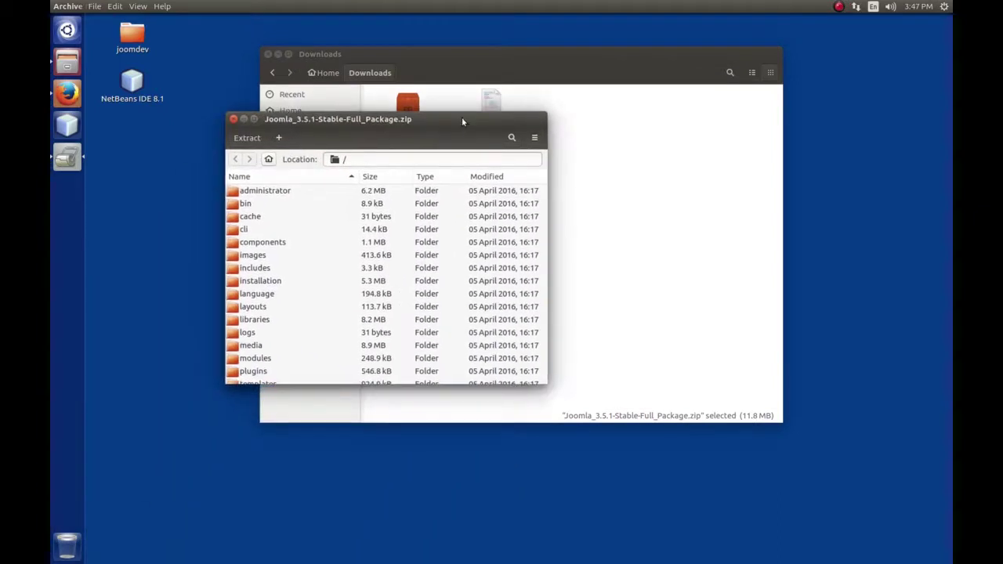
click(248, 140)
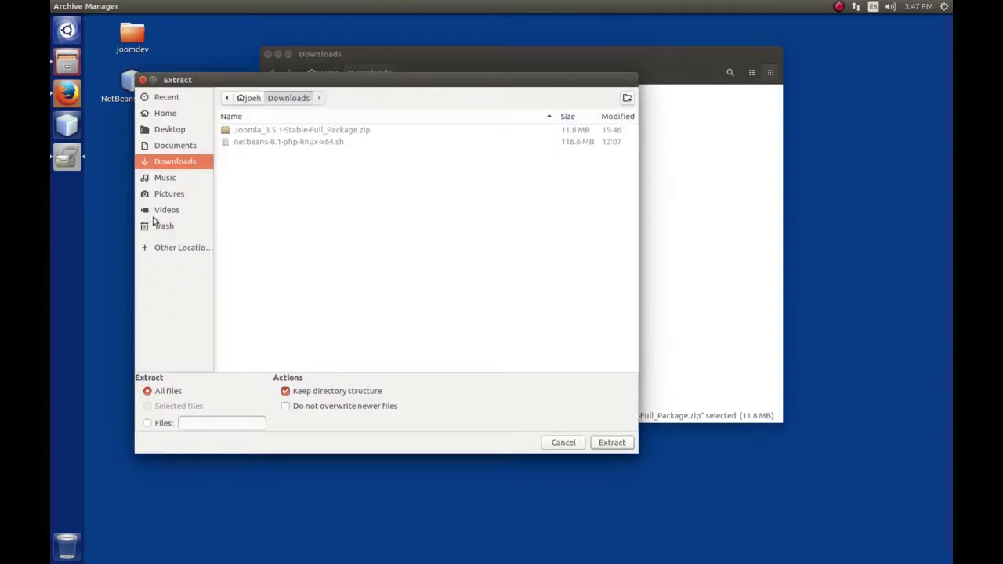
click(170, 130)
click(238, 132)
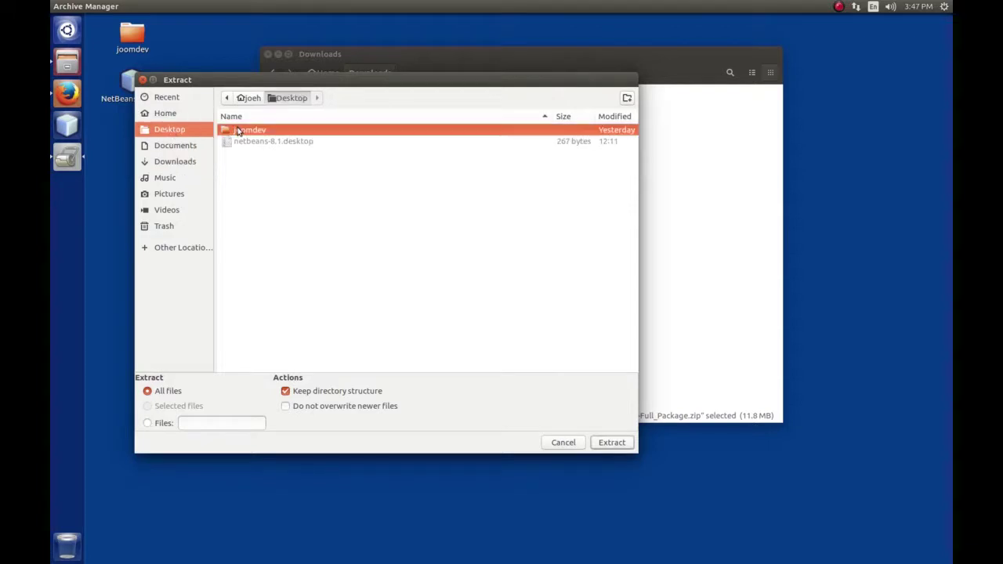
double_click(238, 131)
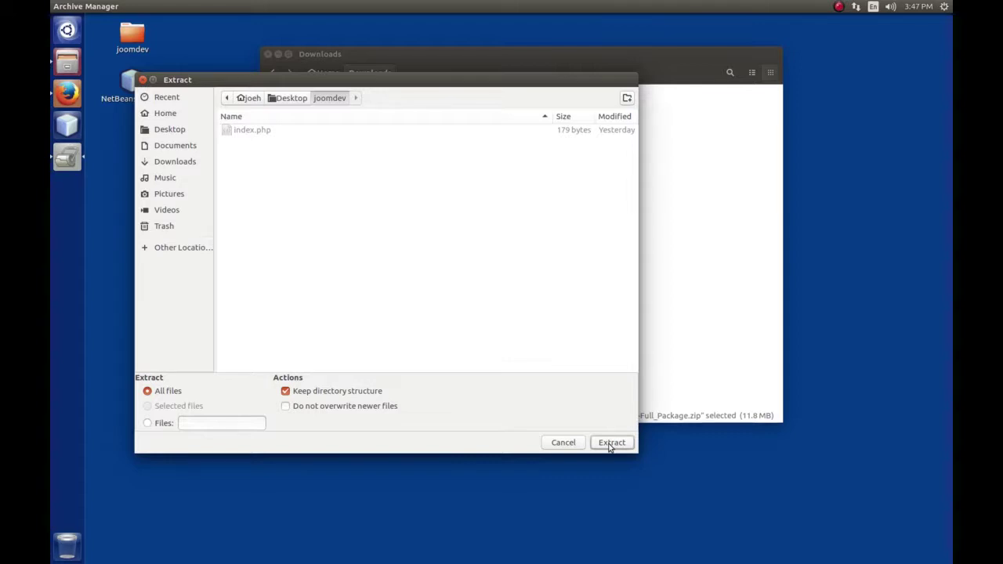
click(611, 443)
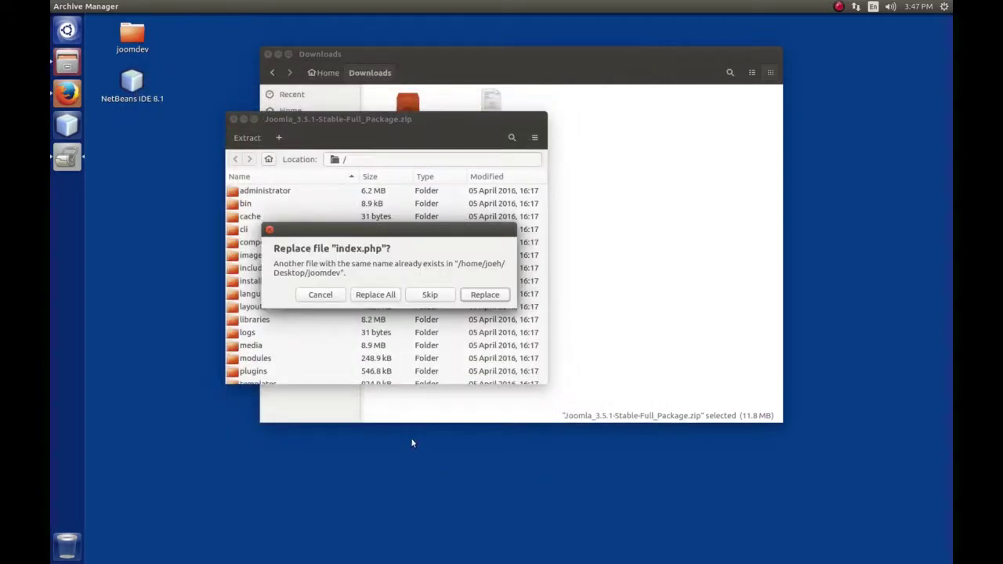
click(382, 296)
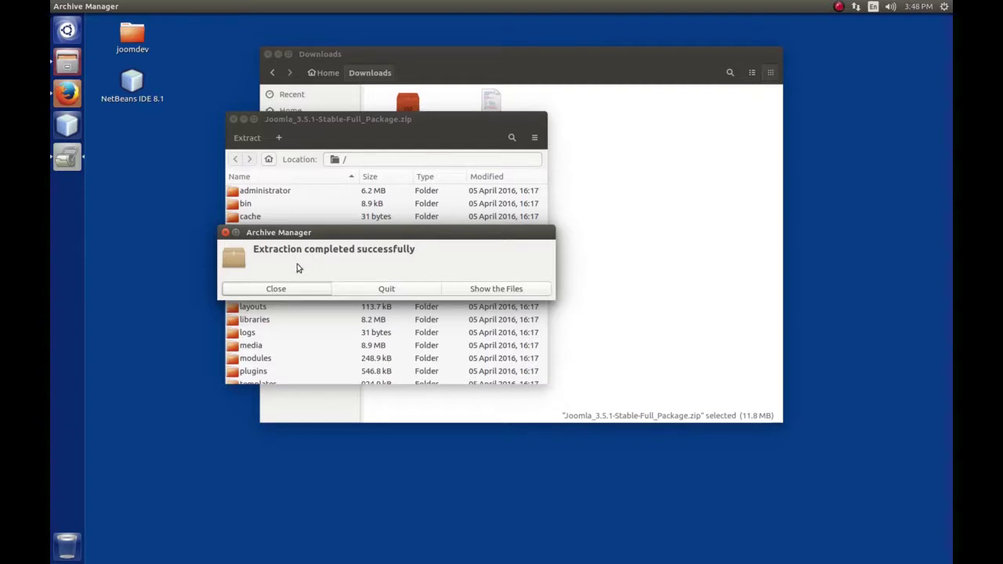
click(298, 288)
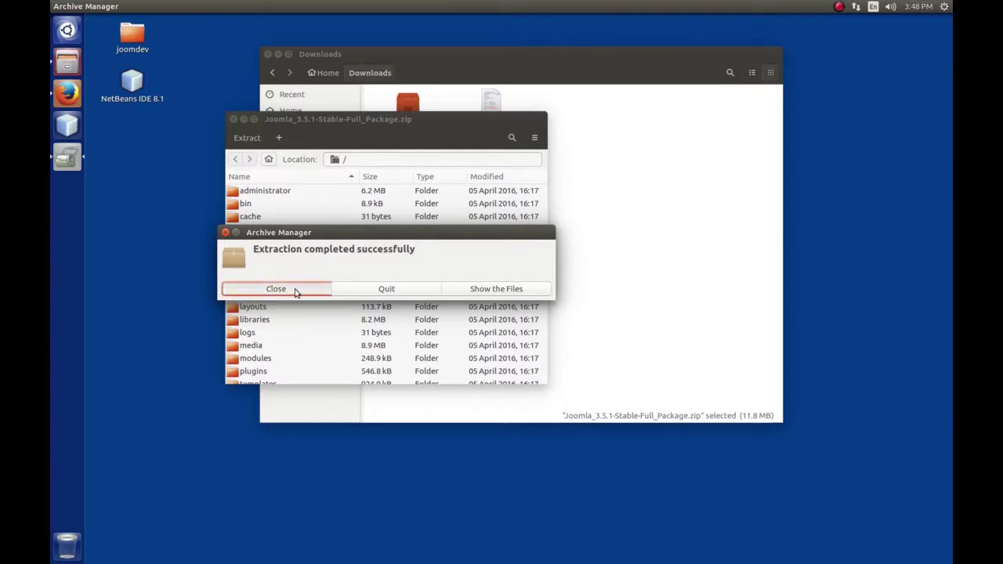
Close Archive Manager and open the joomdev folder window from the desktop
click(232, 119)
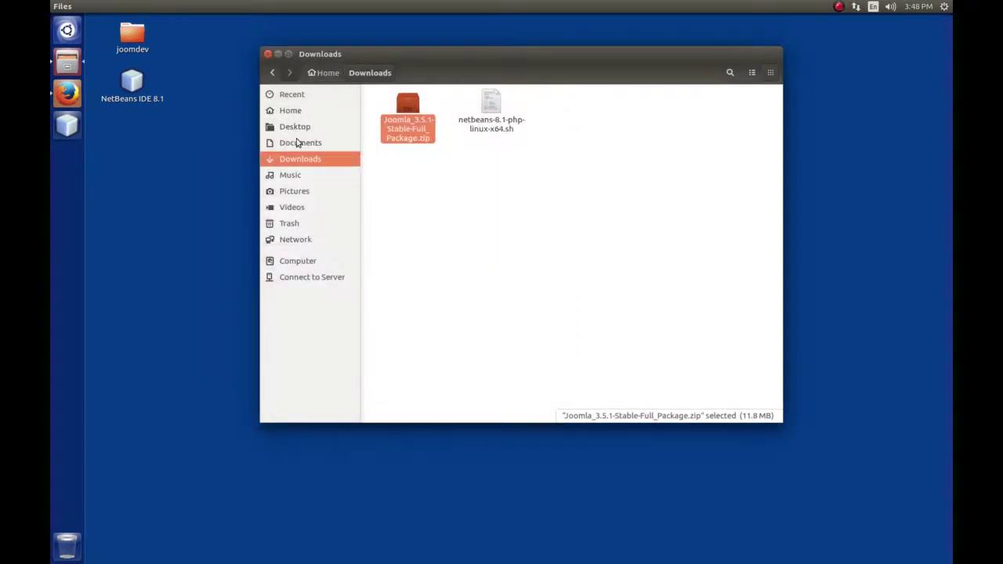
double_click(133, 37)
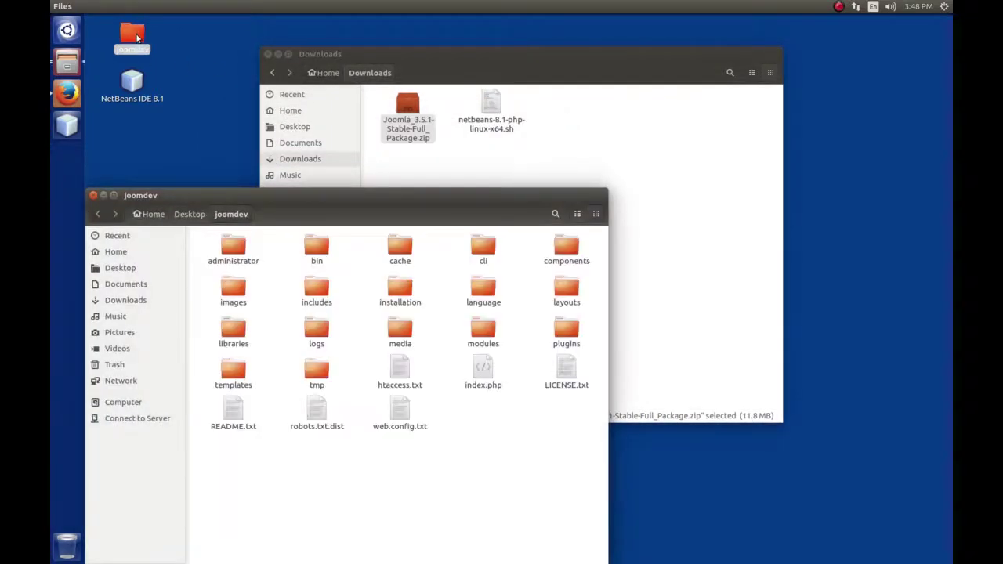
drag(323, 193, 406, 116)
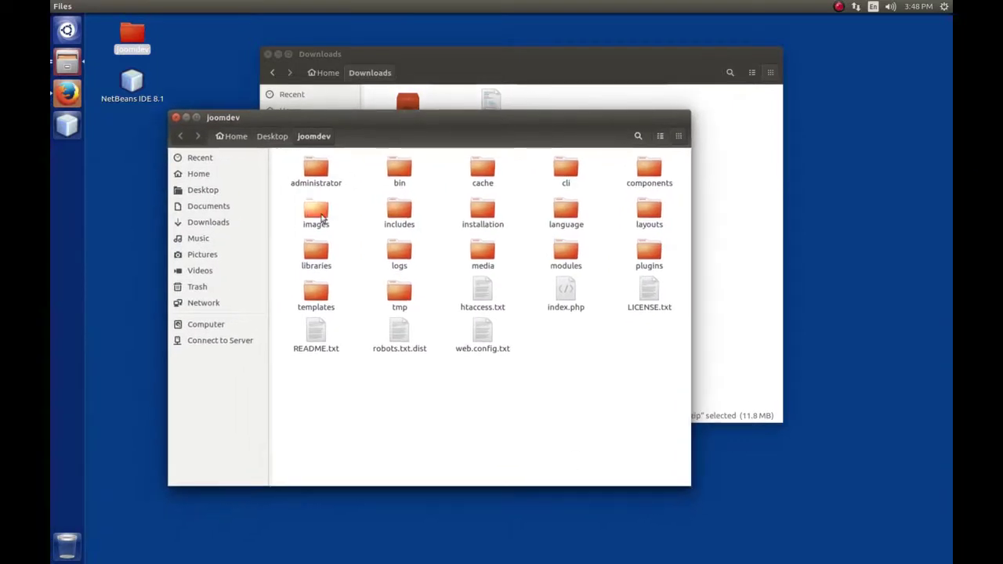
drag(289, 155, 658, 360)
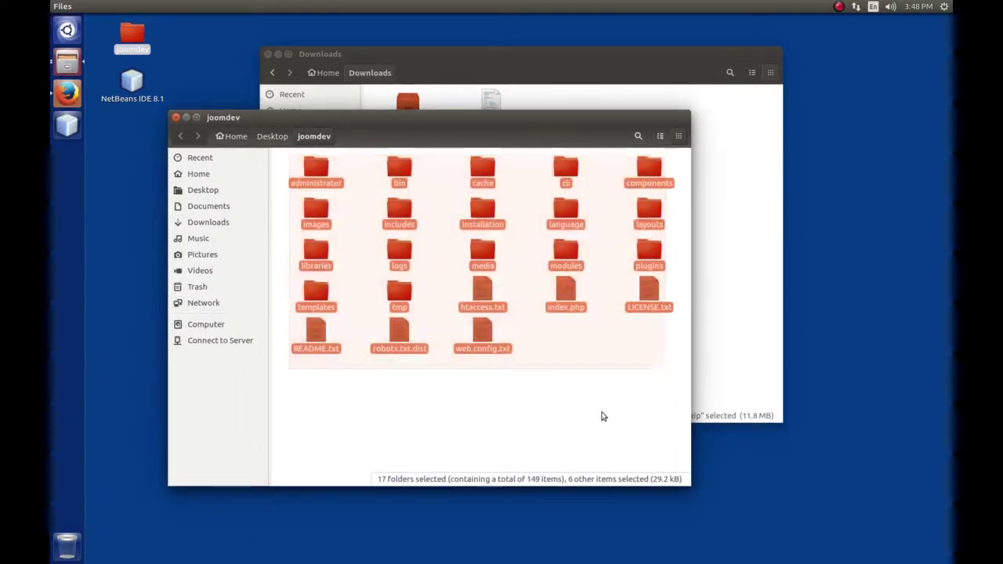
click(597, 415)
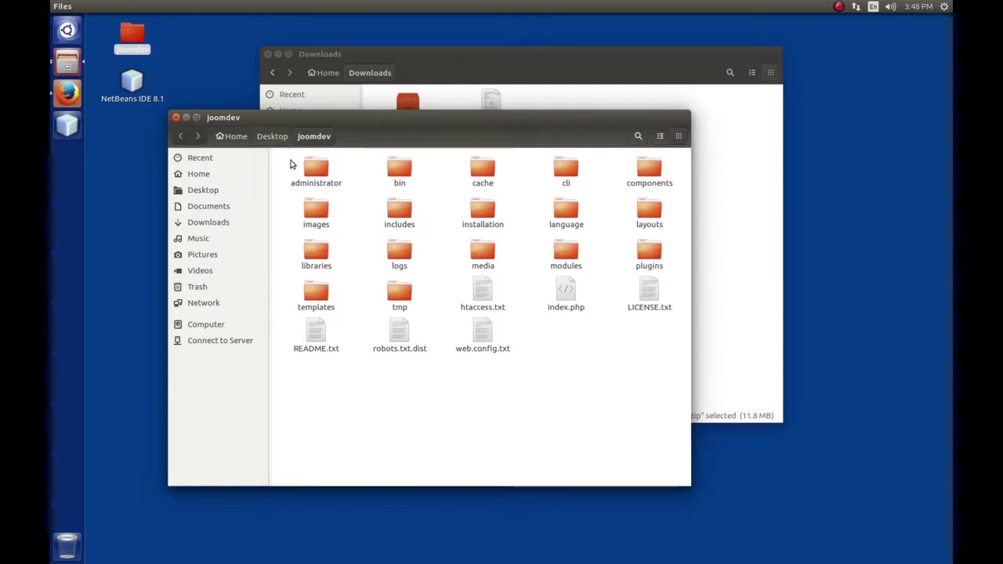
Permanently delete all 23 items in joomdev and close both Files windows
drag(284, 157, 678, 391)
key(shift+Delete)
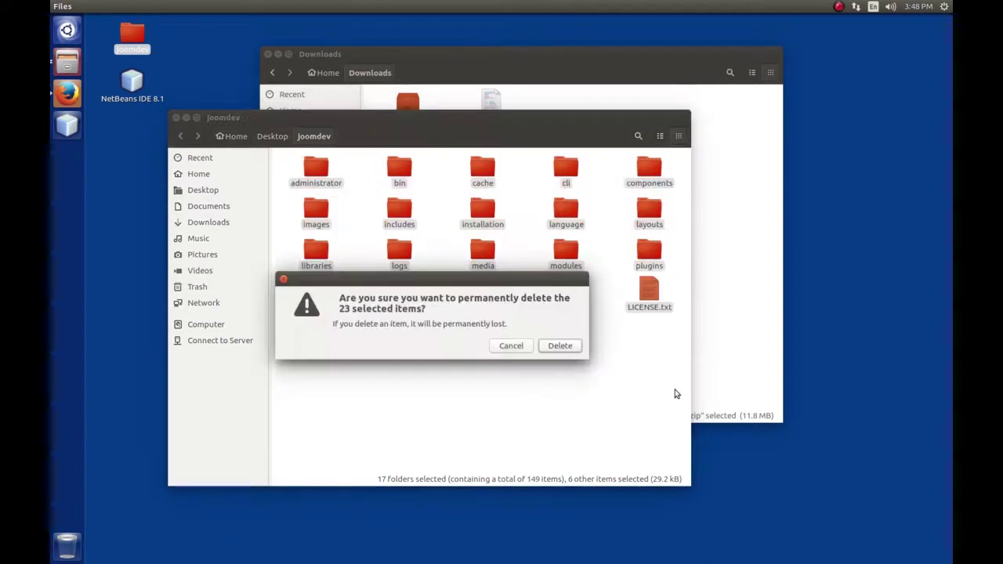
key(Escape)
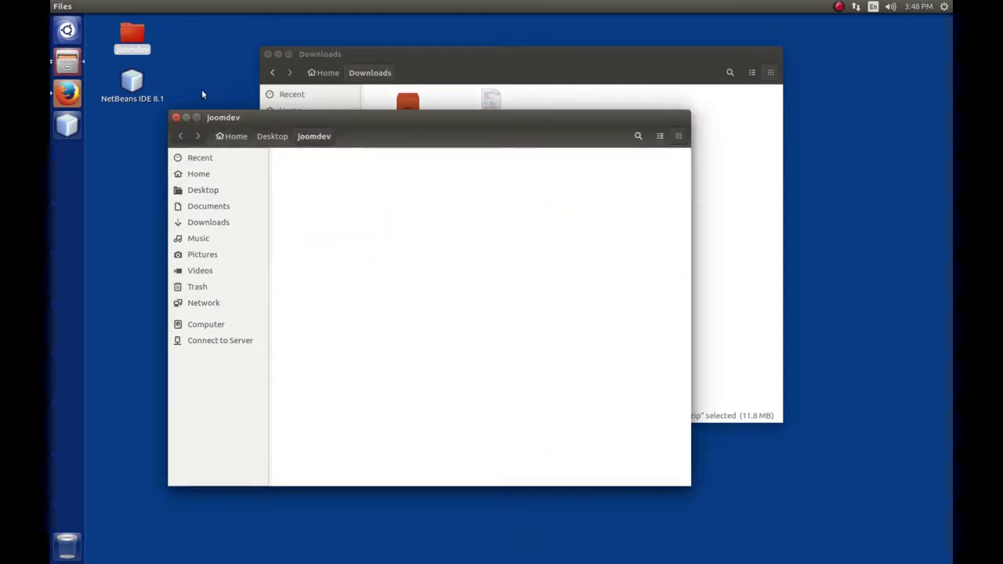
click(177, 117)
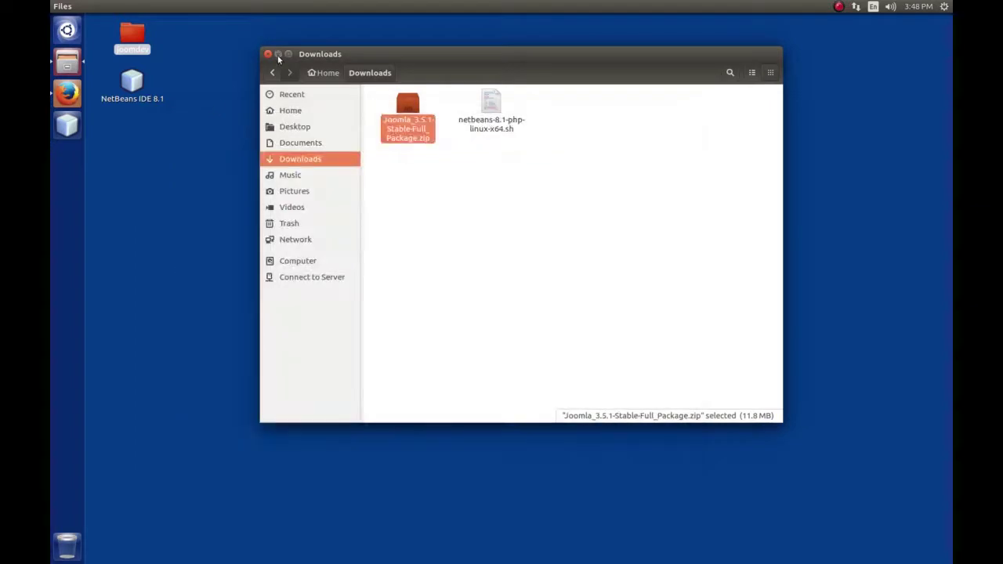
click(267, 54)
key(ctrl+alt+t)
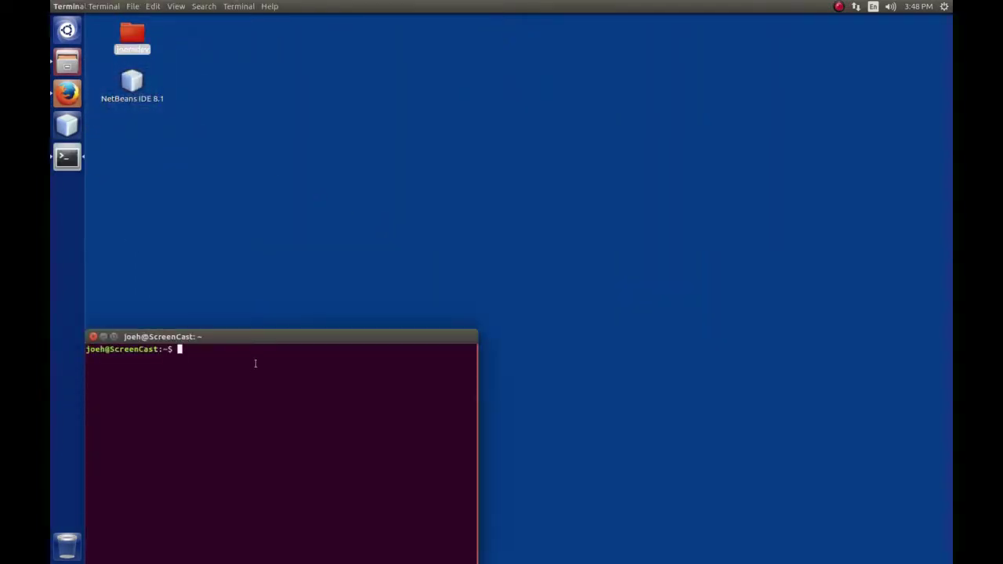
Centre the terminal and run 'which zip', confirming zip lives at /usr/bin/zip
drag(273, 335, 495, 144)
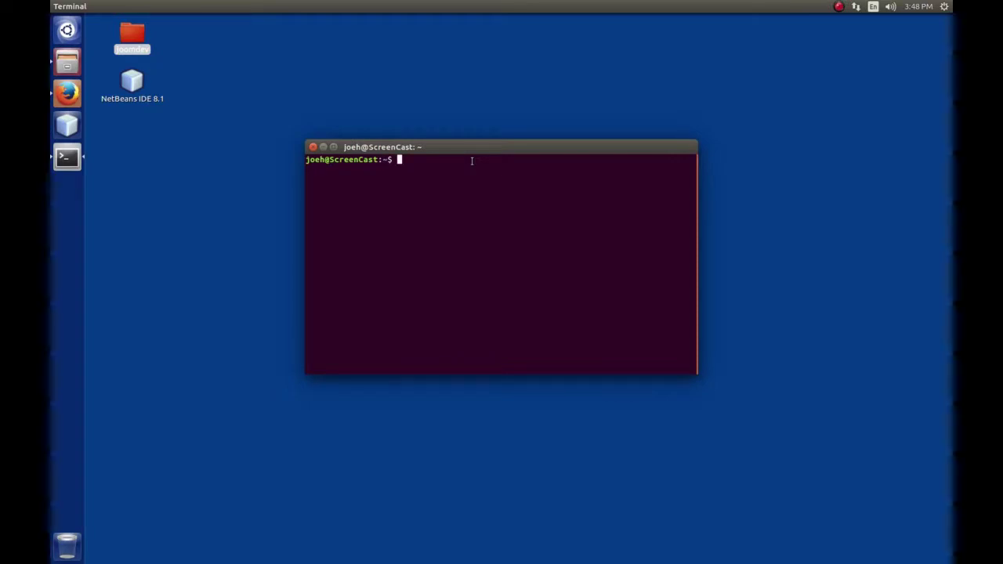
text(which )
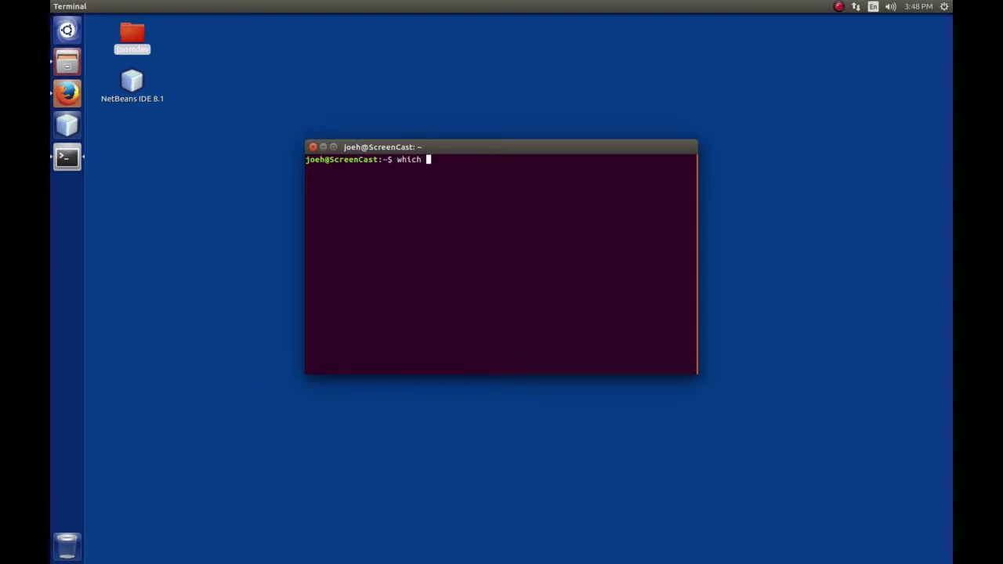
text(zip)
key(Return)
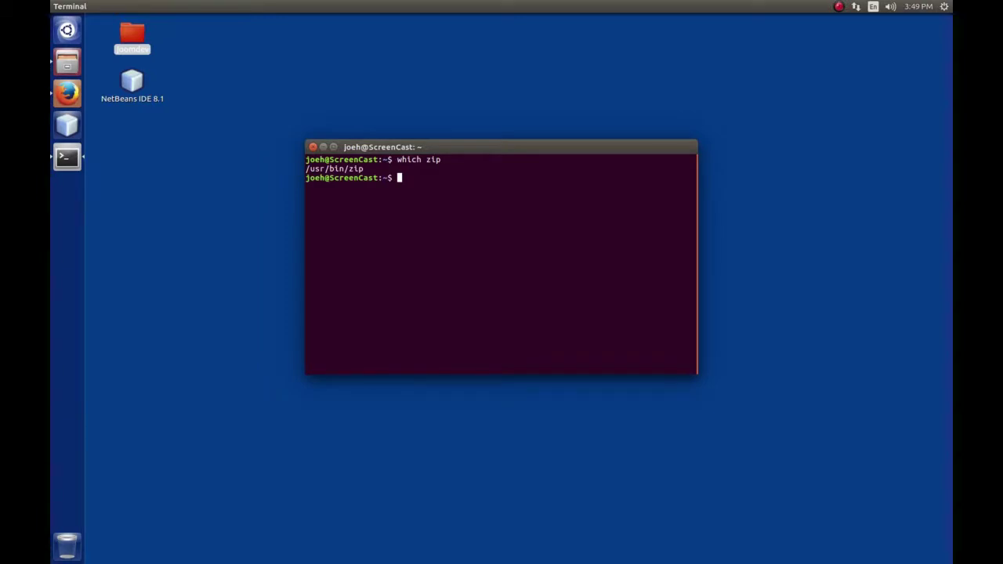
text(unzip)
Run unzip ~/Downloads/Joomla_3.5.1-Stable-Full_Package.zip -d ~/Desktop/joomdev/ to extract the package
text(~/Down)
key(Tab)
text(J)
key(Tab)
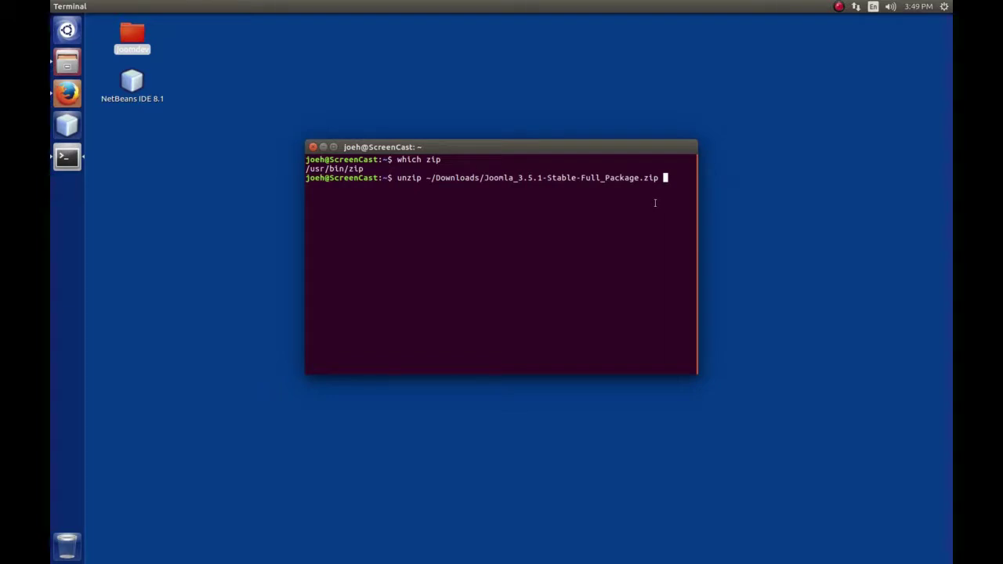
text(-d ~/Desktop/joomdev/)
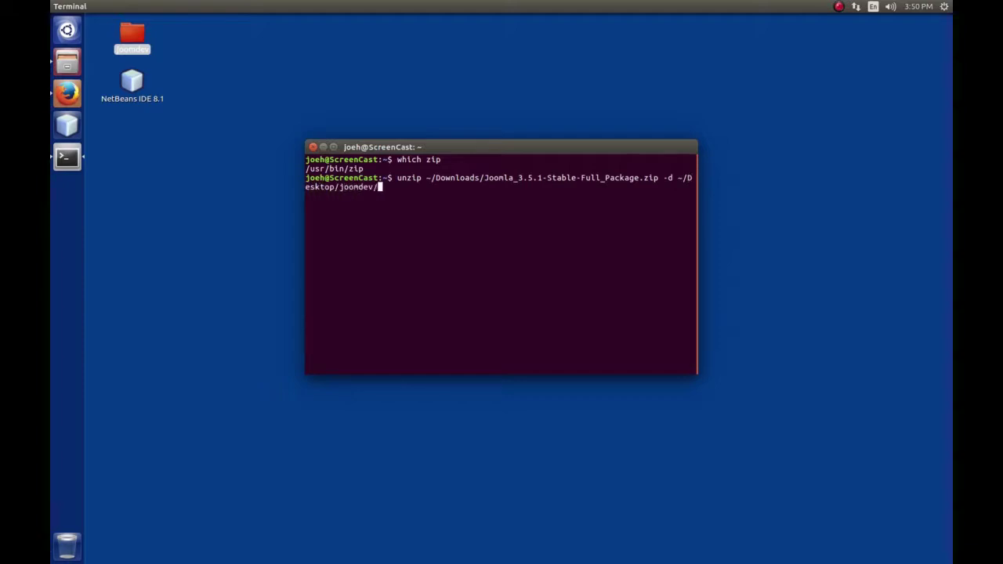
key(Return)
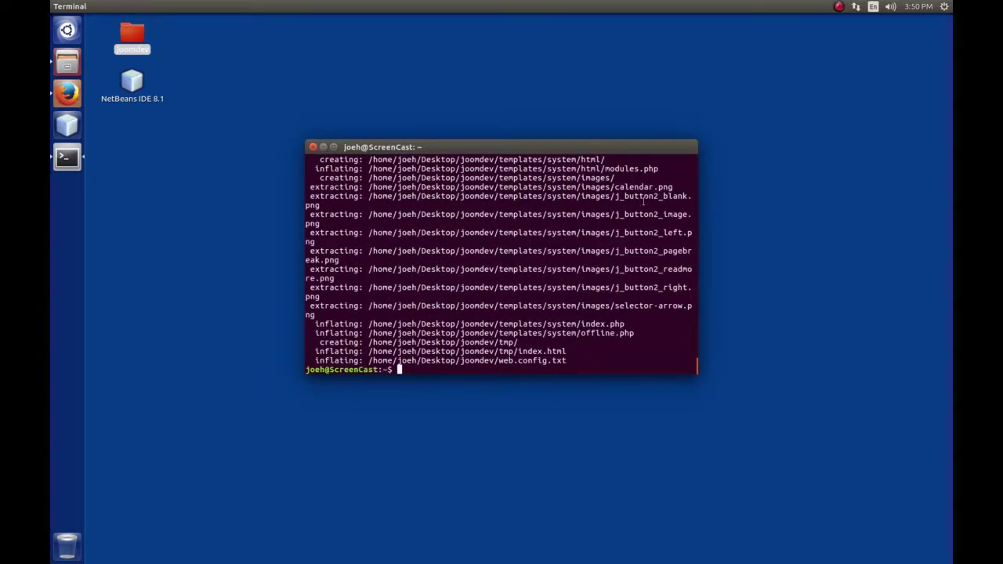
Open joomdev from the desktop to show administrator, installation, index.php and other extracted files
click(225, 116)
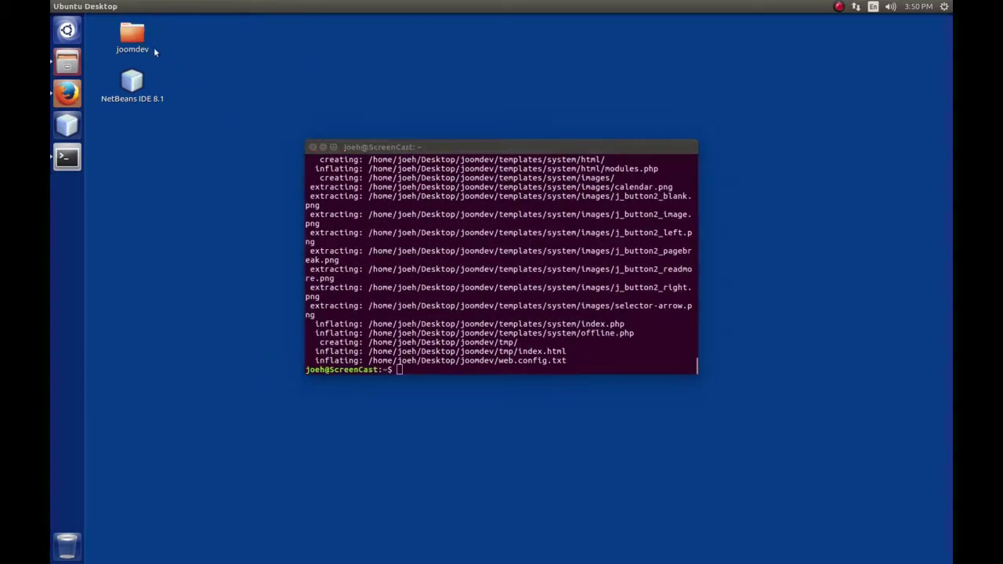
click(137, 35)
double_click(137, 34)
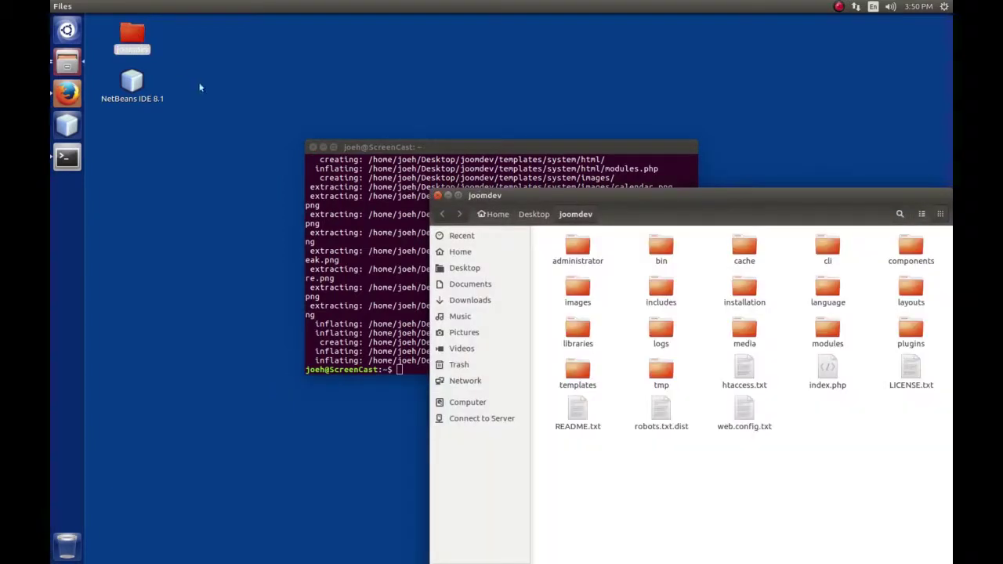
drag(641, 194, 485, 113)
mouse_move(421, 115)
mouse_down()
mouse_move(474, 193)
mouse_move(434, 92)
mouse_move(430, 99)
mouse_up()
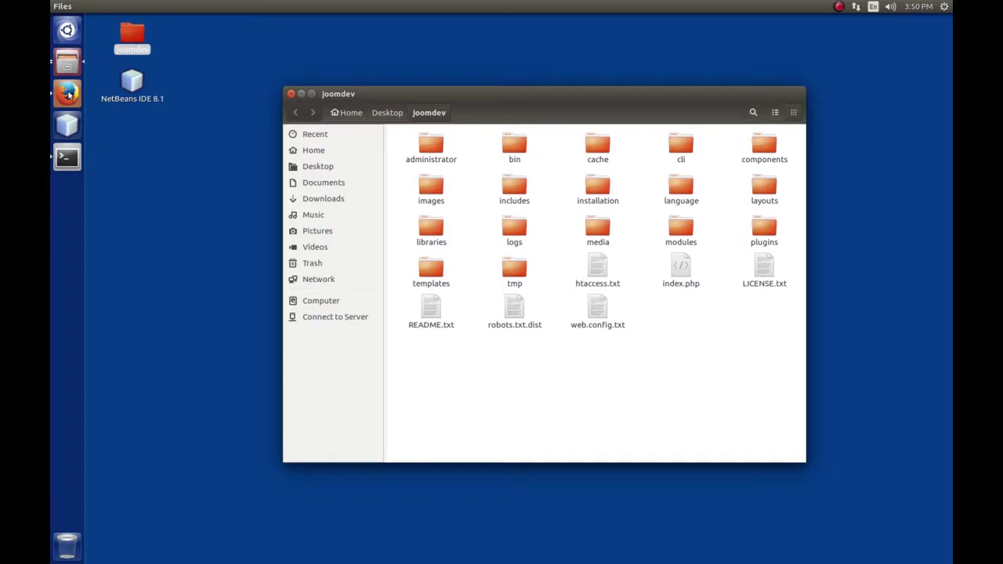
Load joom.dev/phpmyadmin in Firefox and clear the PHP warning box with Ignore All
click(68, 94)
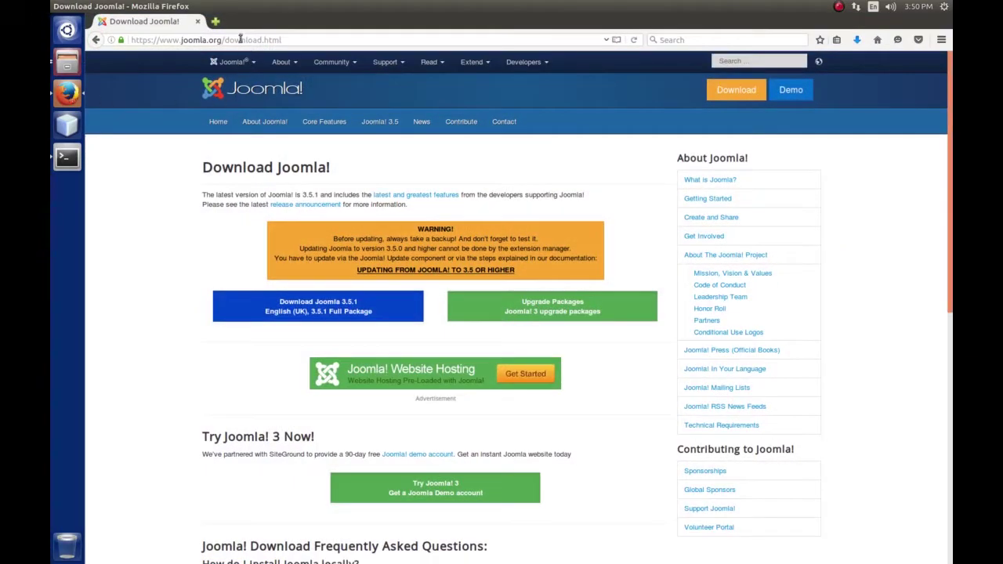
click(243, 39)
text(joom)
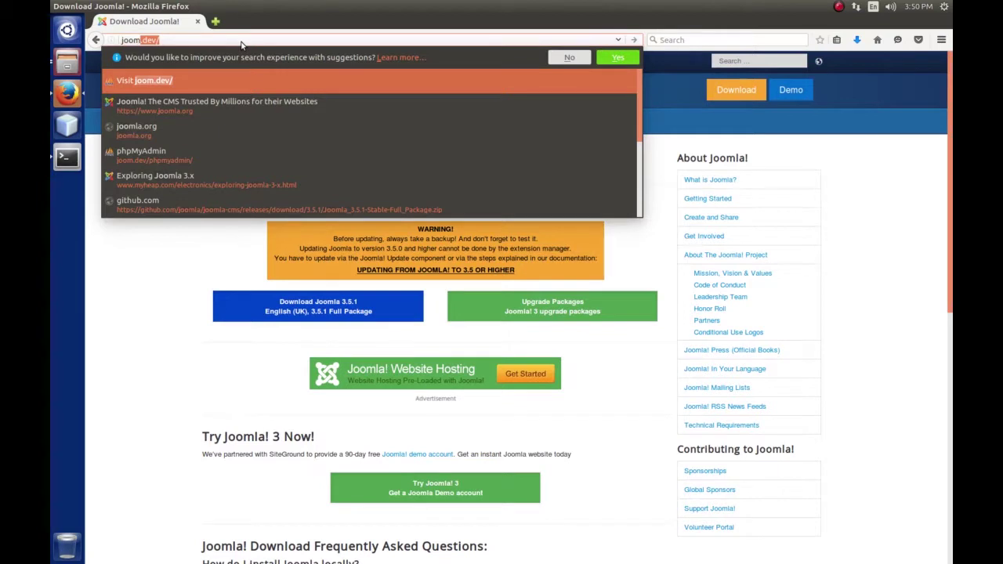
text(.dev)
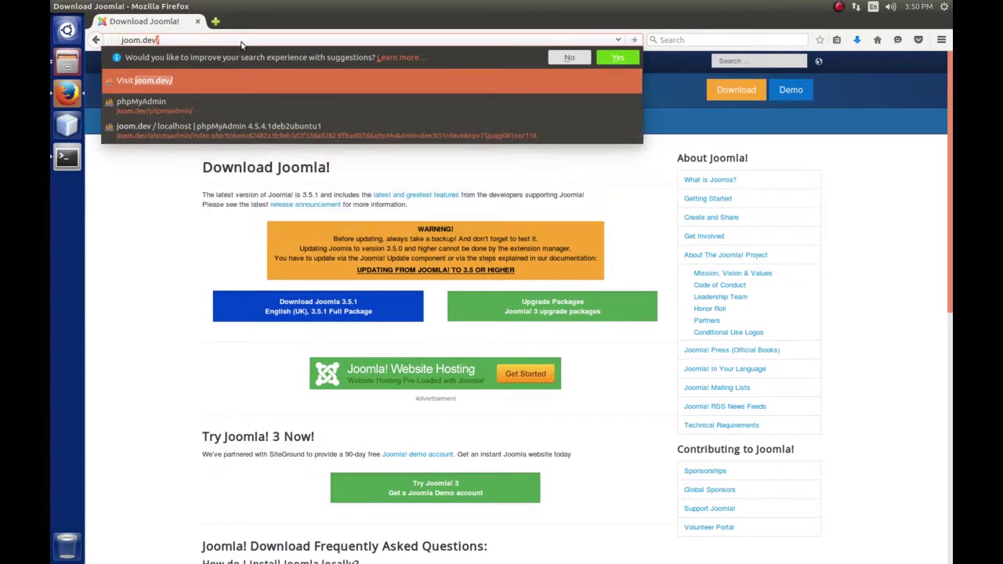
text(/phpm)
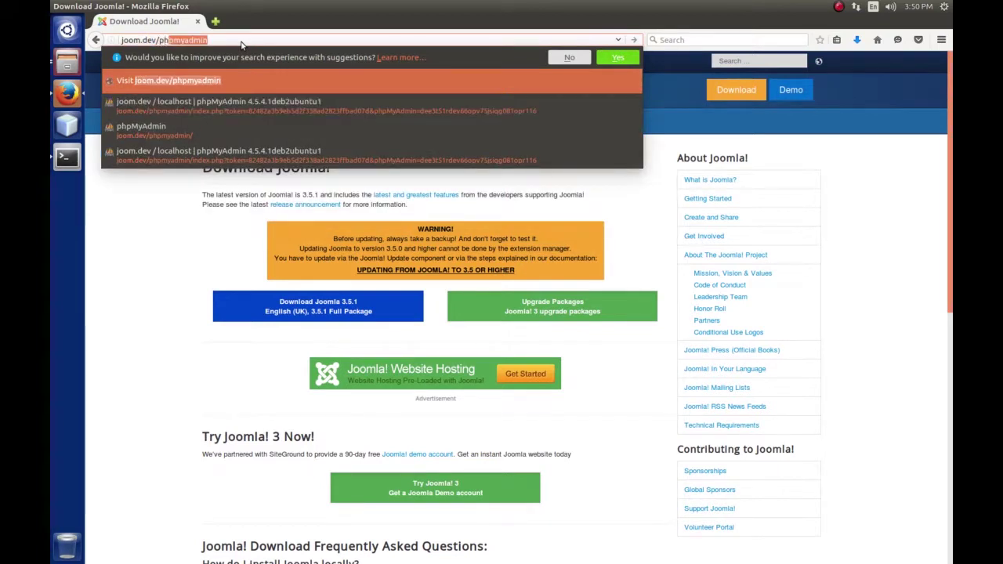
text(yadmin)
key(Return)
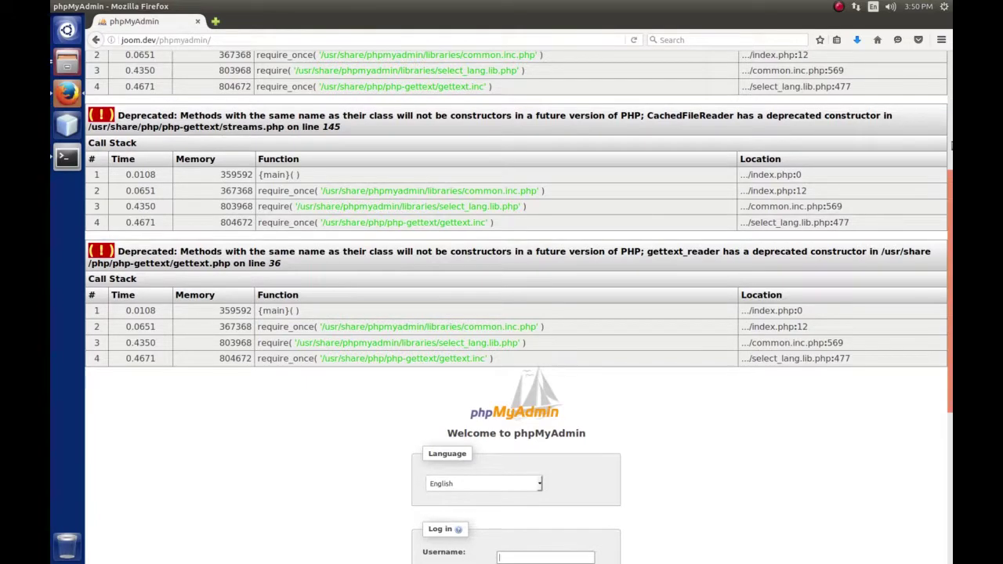
scroll(936, 551, down, 5)
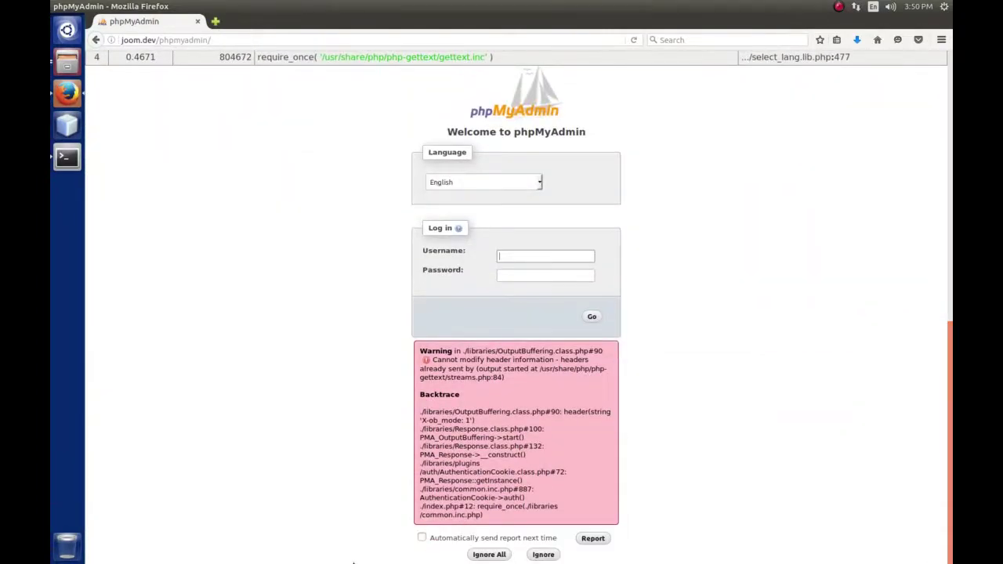
click(503, 556)
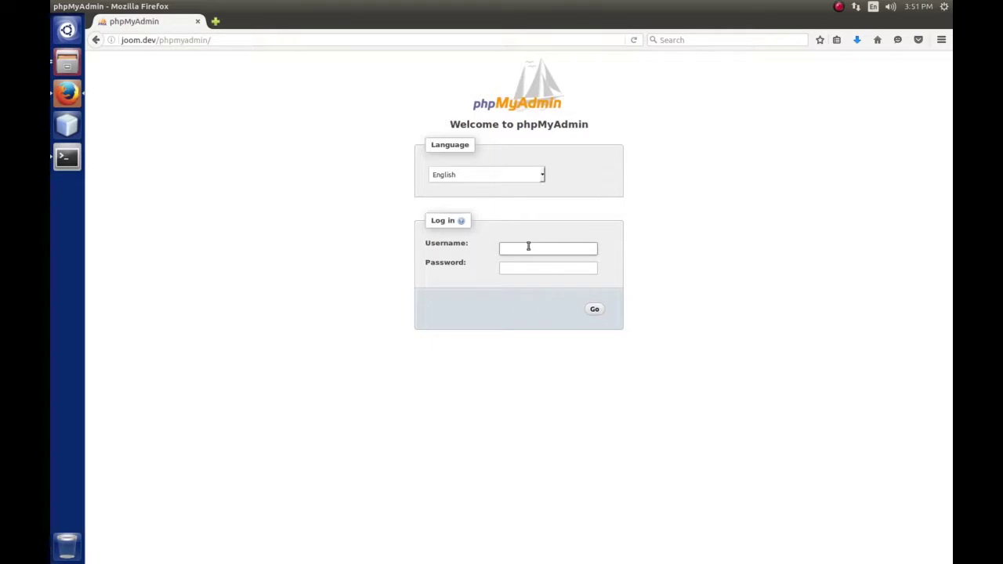
Log in to phpMyAdmin with the MySQL username and password, decline saving it, and list databases
text(root)
key(Tab)
text(••••)
key(Return)
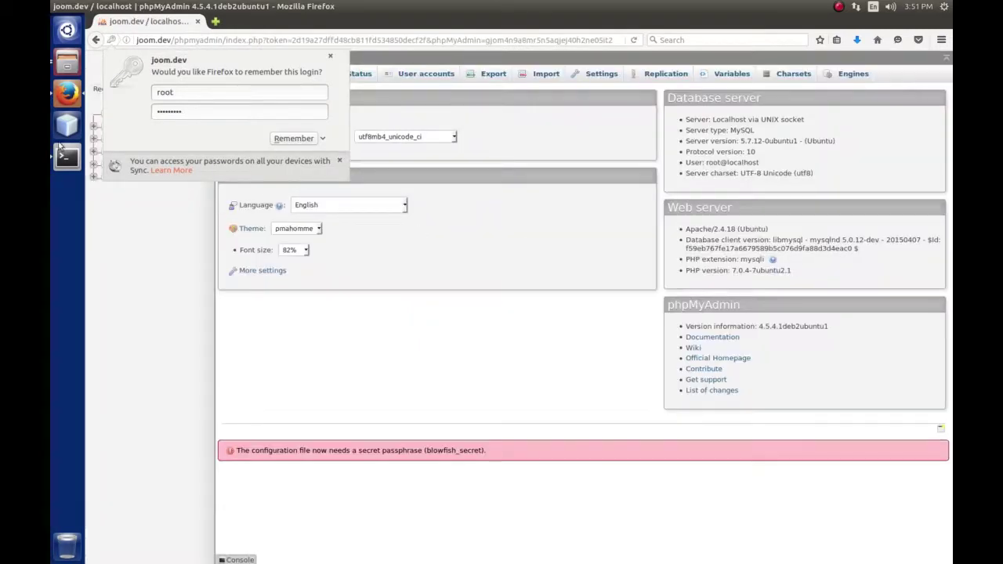
click(330, 56)
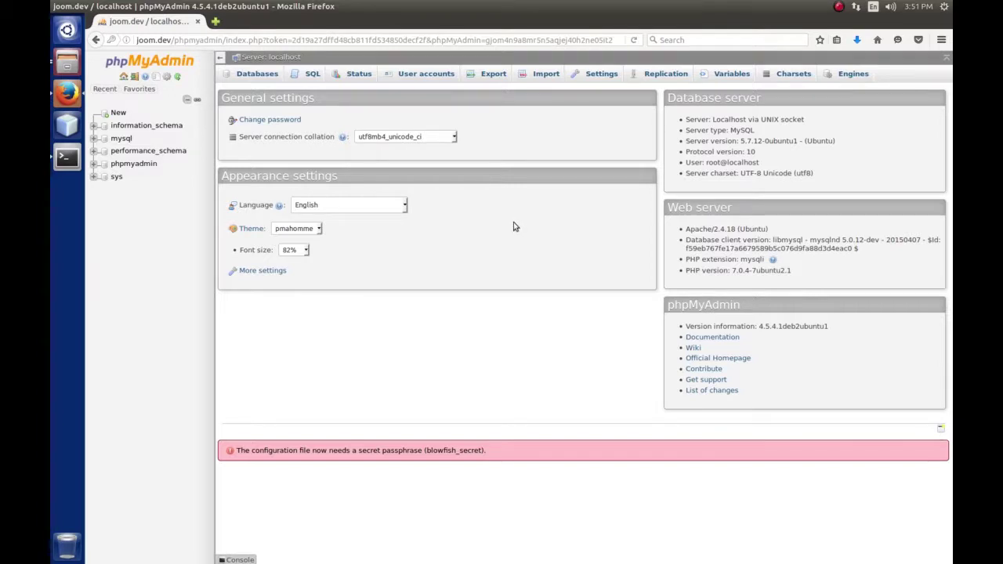
click(255, 74)
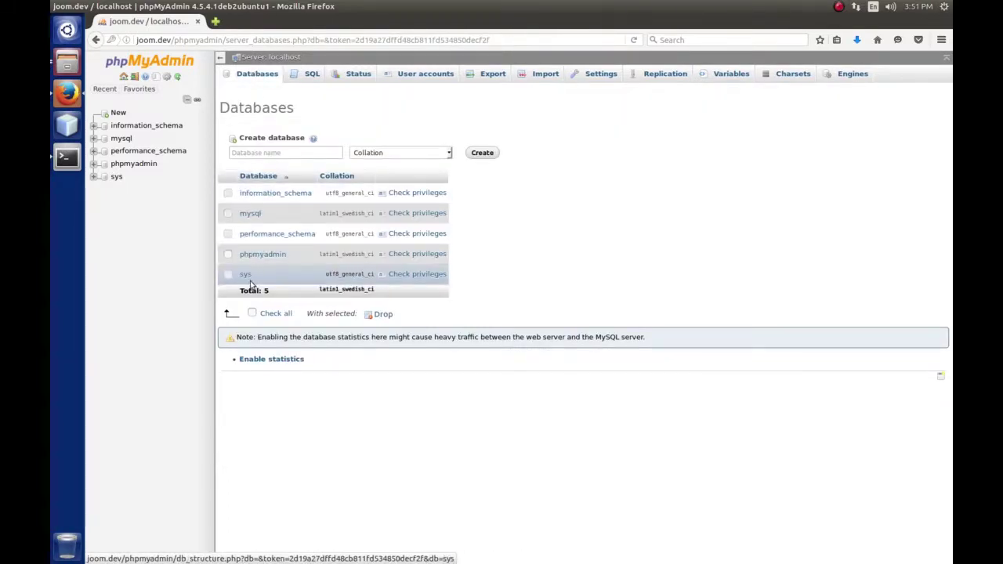
Create a new phpMyAdmin database named joom3, which starts with no tables
click(251, 152)
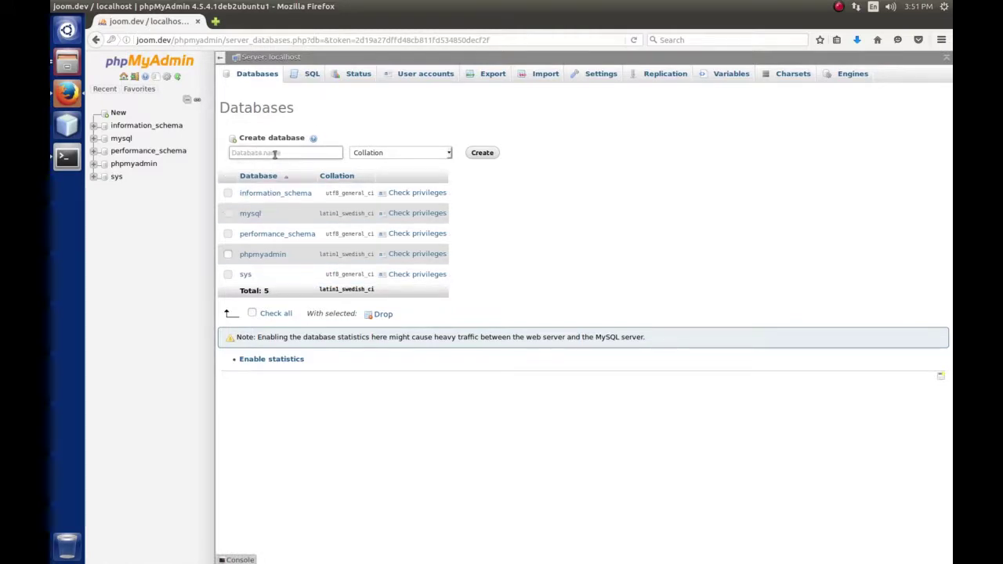
click(289, 154)
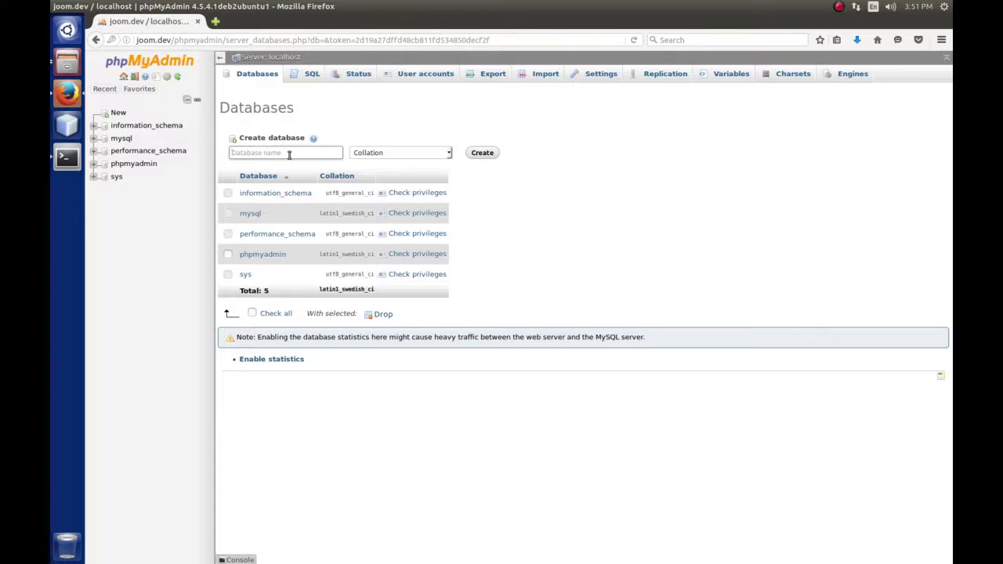
text(joom3)
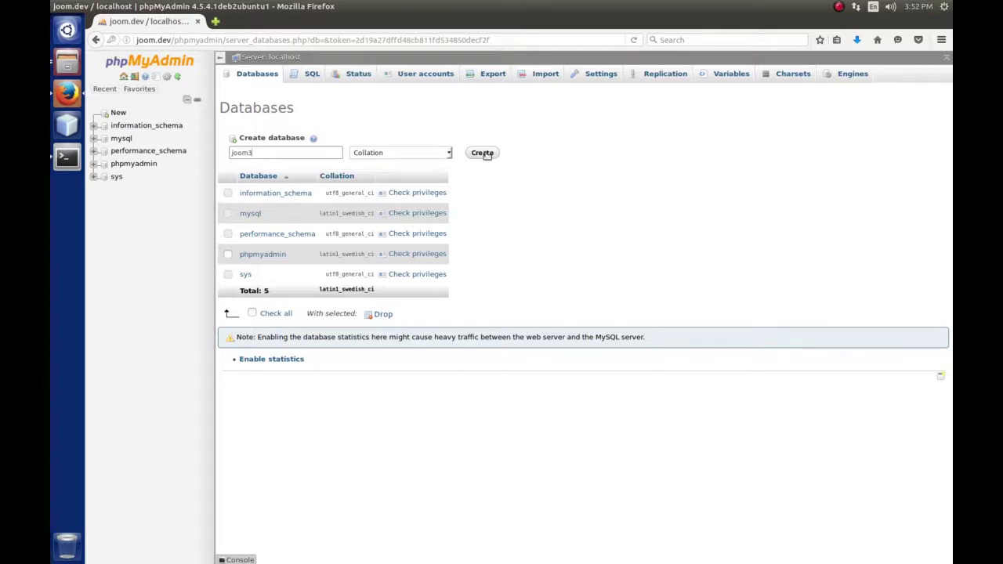
click(485, 153)
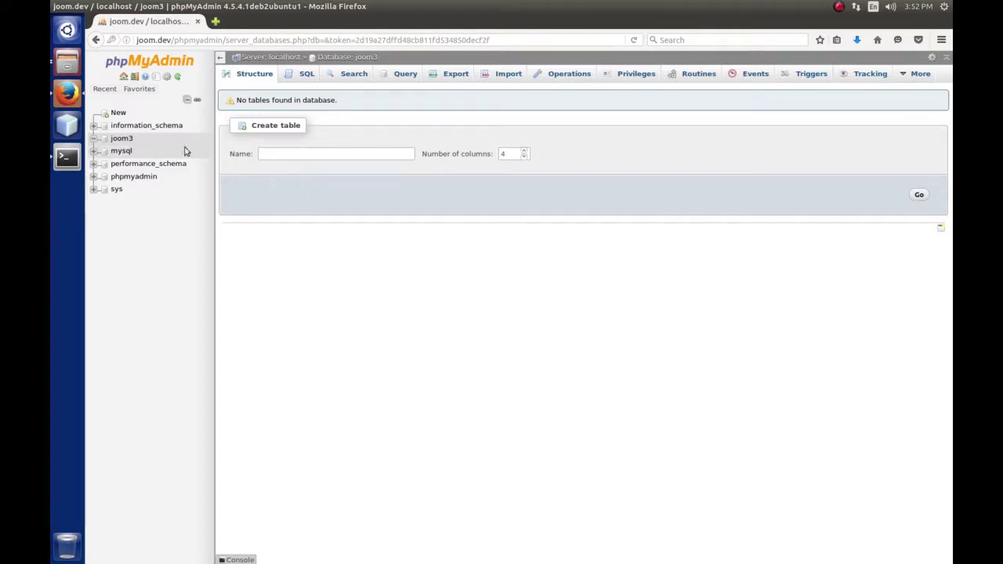
Open the file manager and show the joomdev folder as a detailed list
click(67, 66)
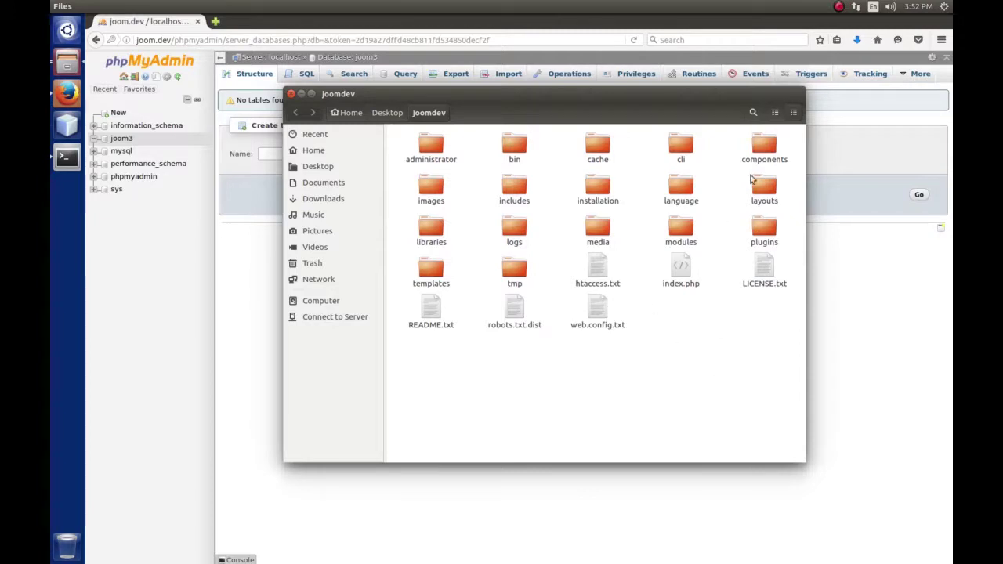
click(775, 113)
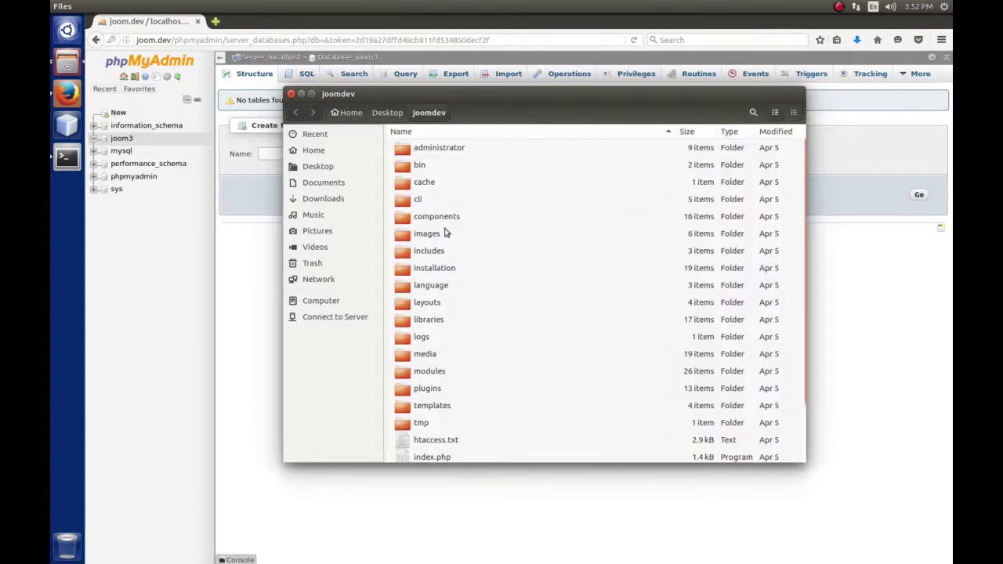
scroll(480, 247, down, 3)
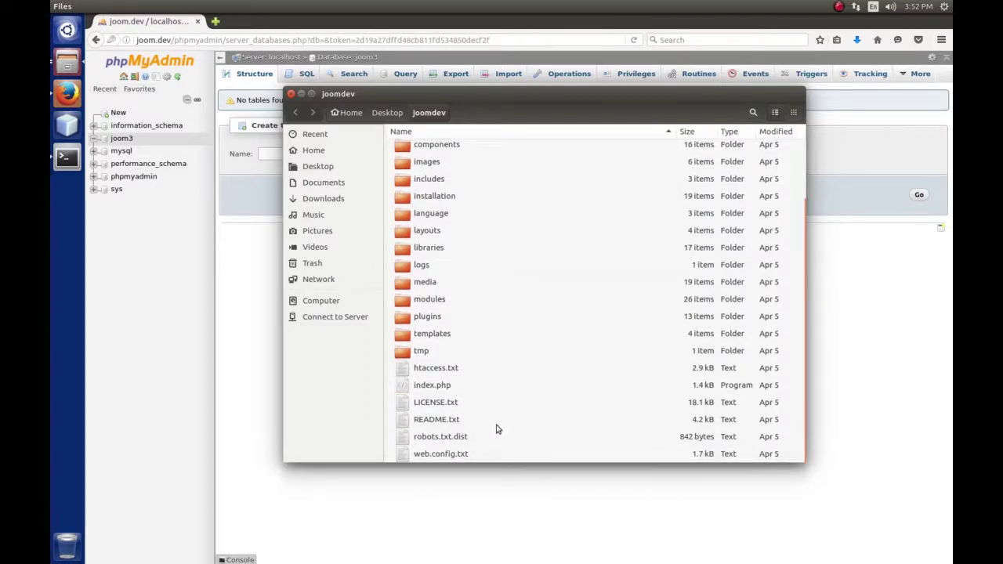
scroll(496, 429, up, 3)
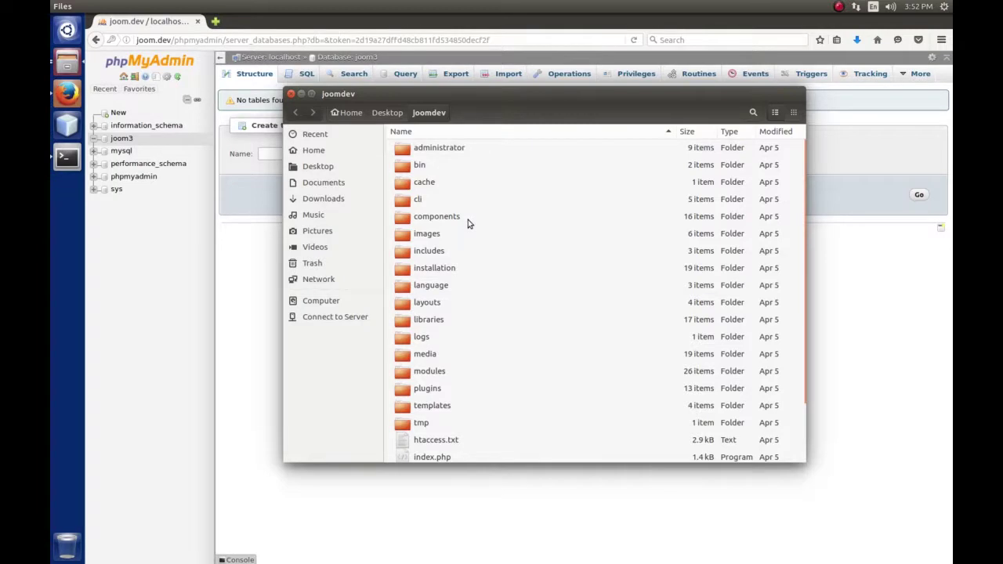
Browse the components, administrator and administrator/modules folders, then return to joomdev
double_click(448, 218)
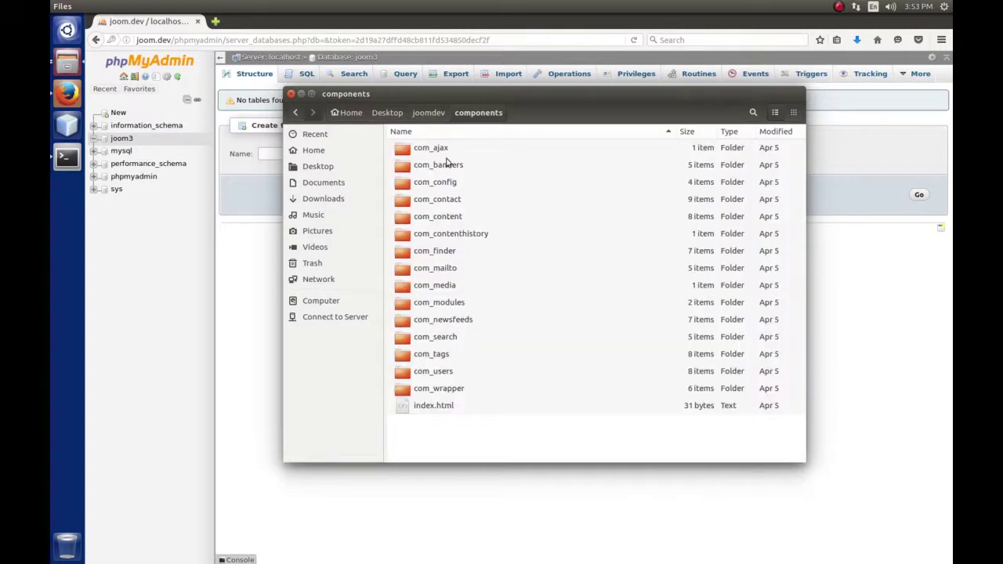
click(430, 112)
double_click(431, 149)
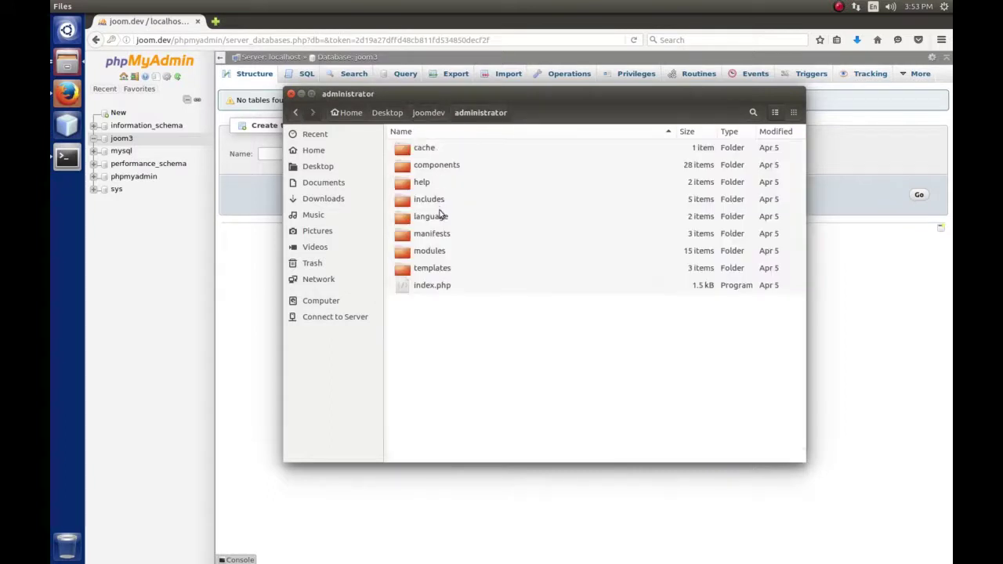
double_click(437, 252)
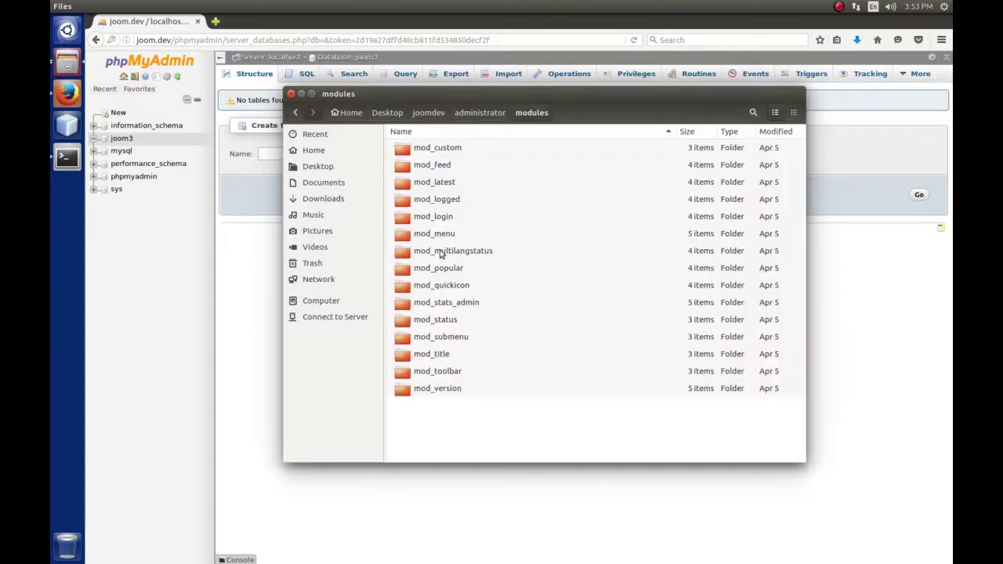
click(479, 112)
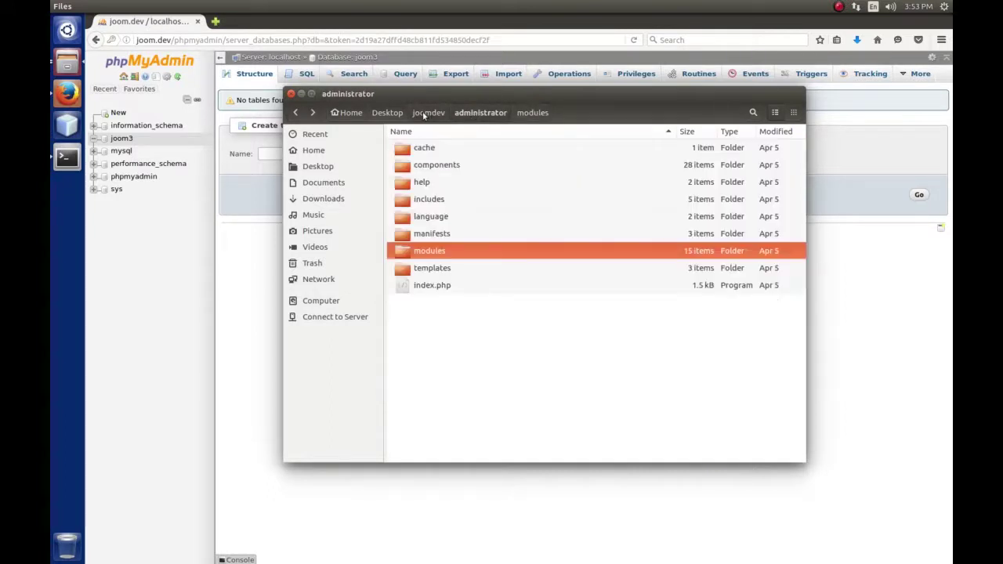
click(429, 112)
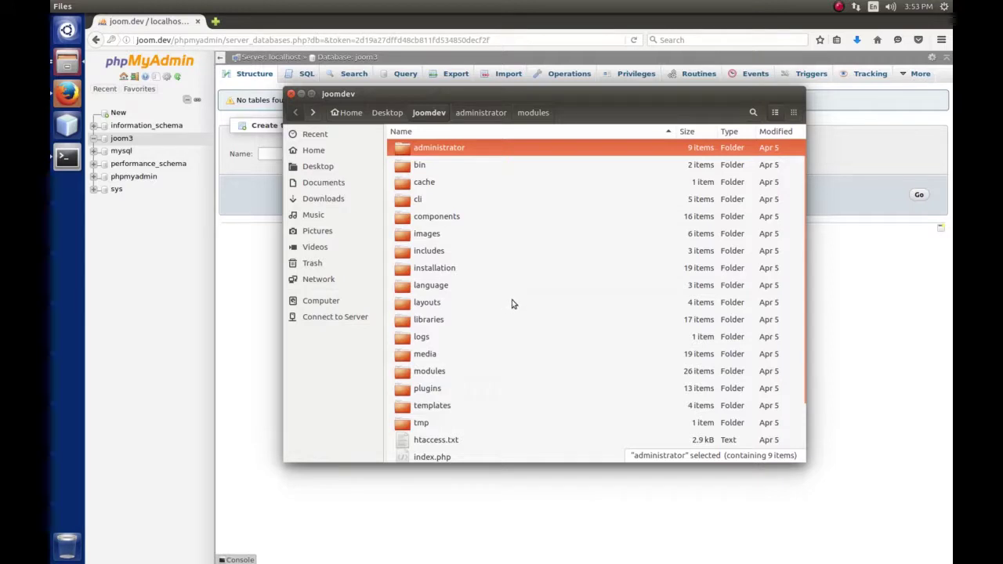
scroll(511, 304, down, 2)
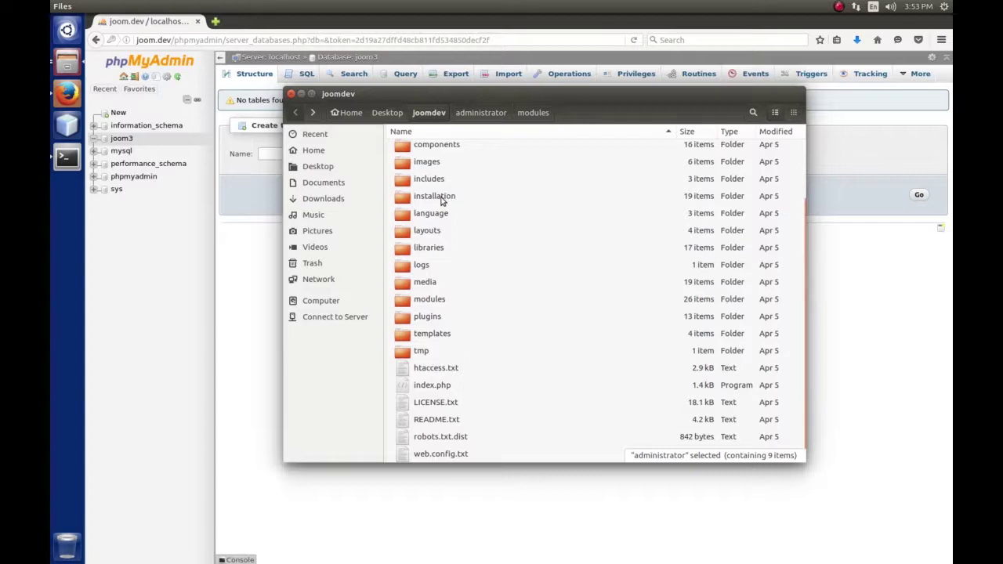
double_click(441, 200)
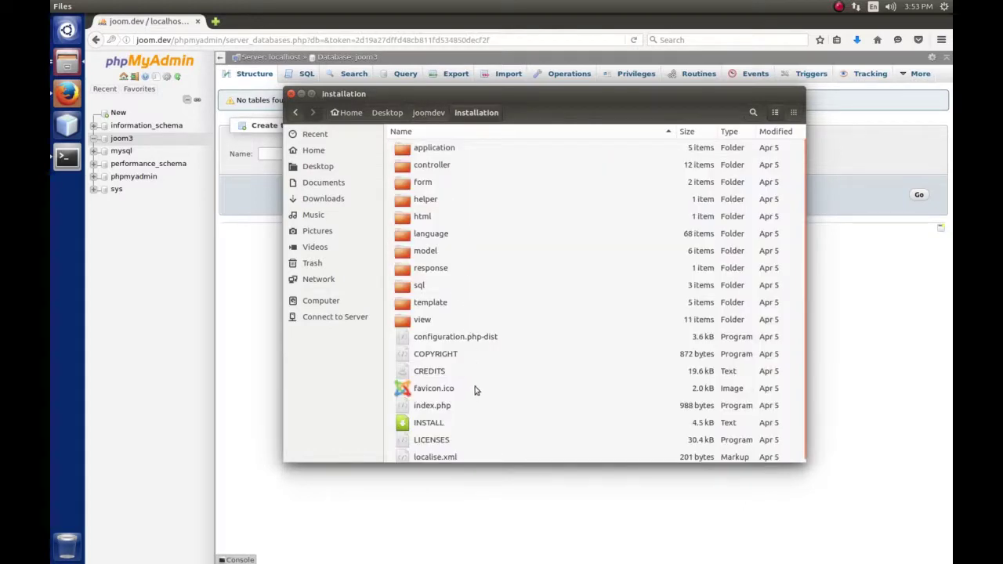
scroll(474, 386, down, 1)
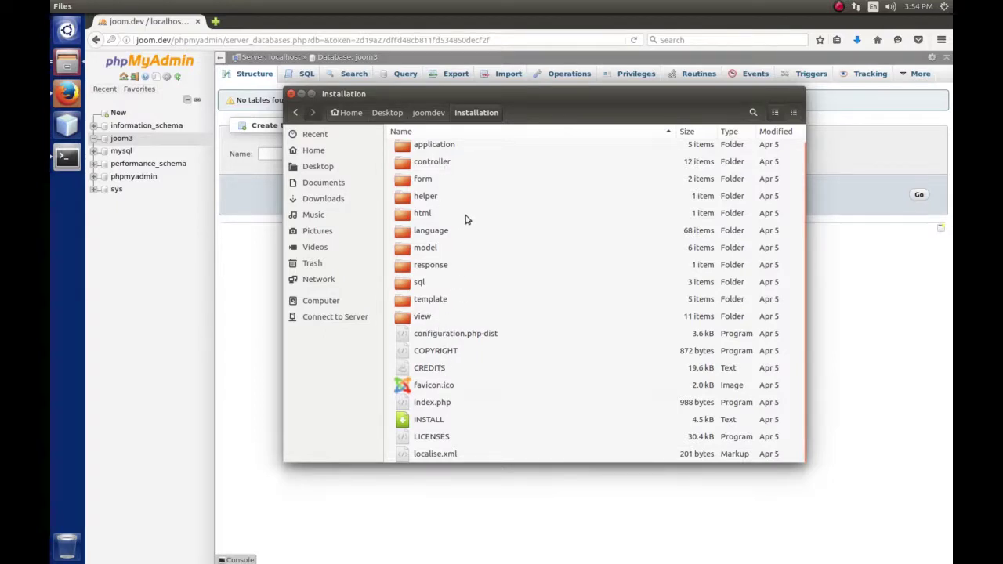
click(428, 112)
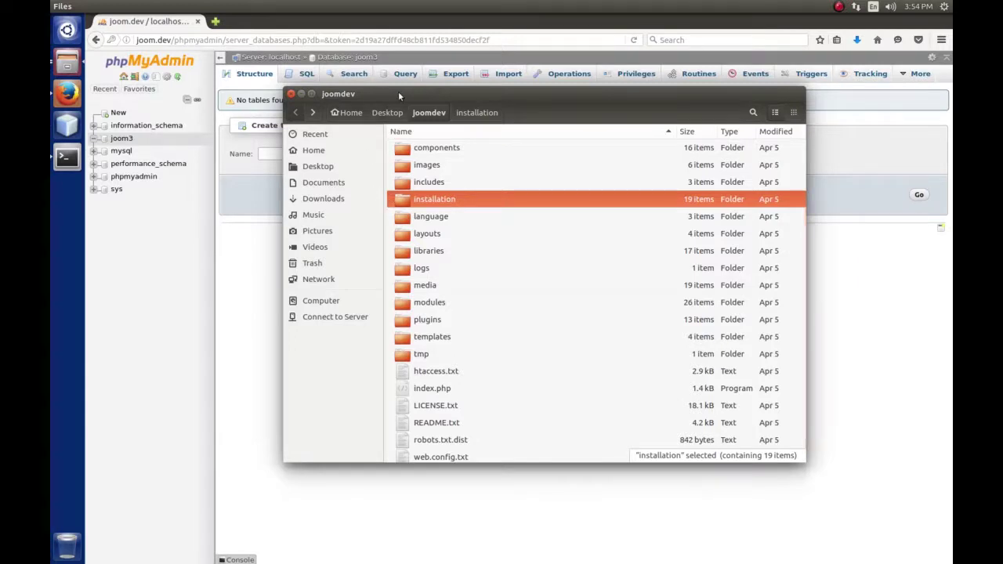
drag(398, 91, 431, 189)
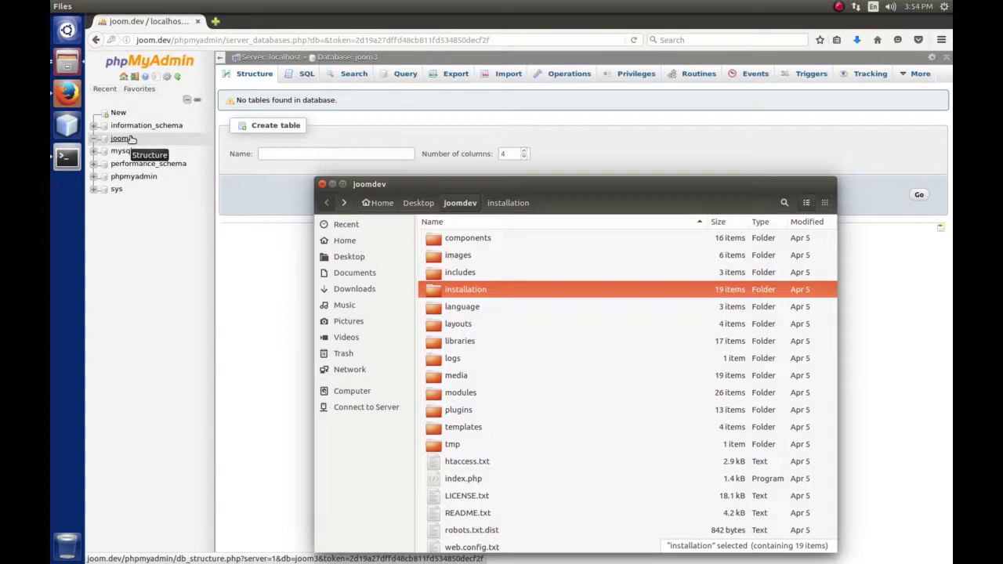
click(151, 88)
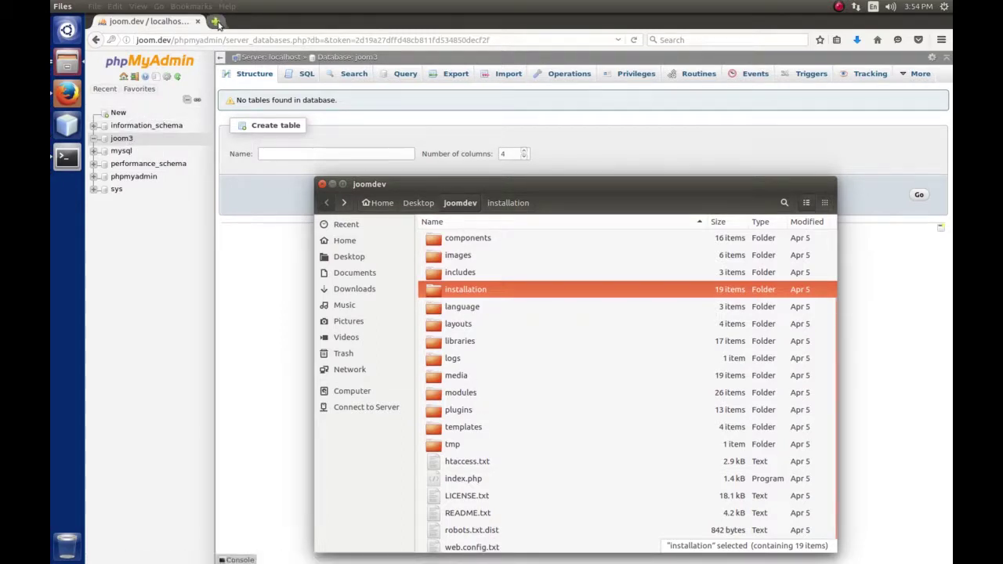
click(216, 22)
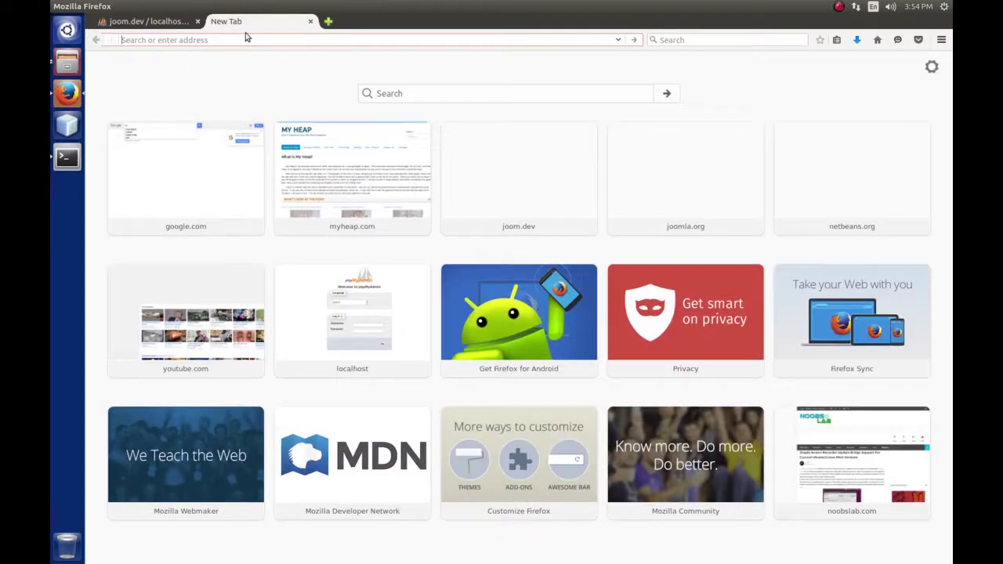
Load joom.dev in a new tab and check the installer's language choices
text(joom)
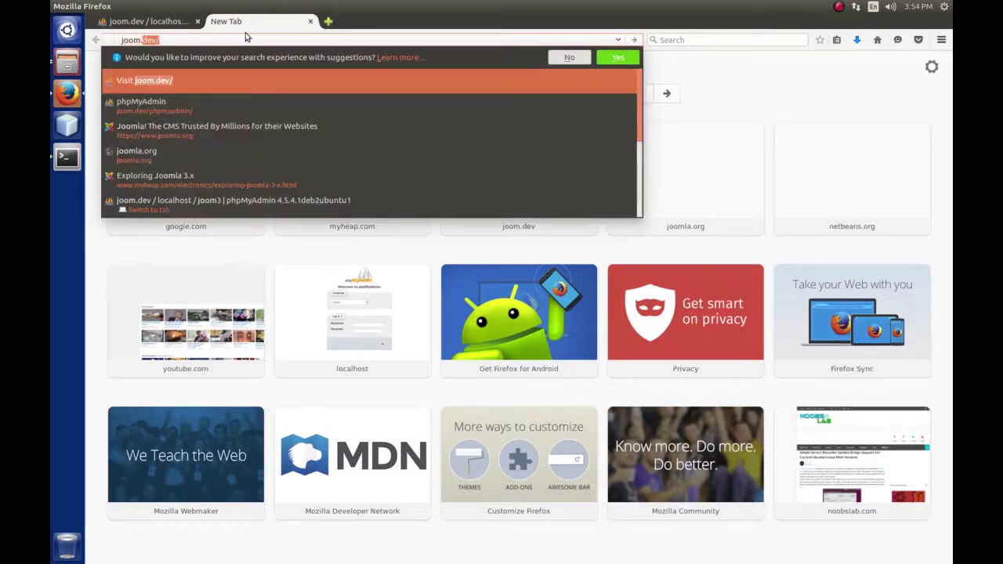
text(.dev)
key(Return)
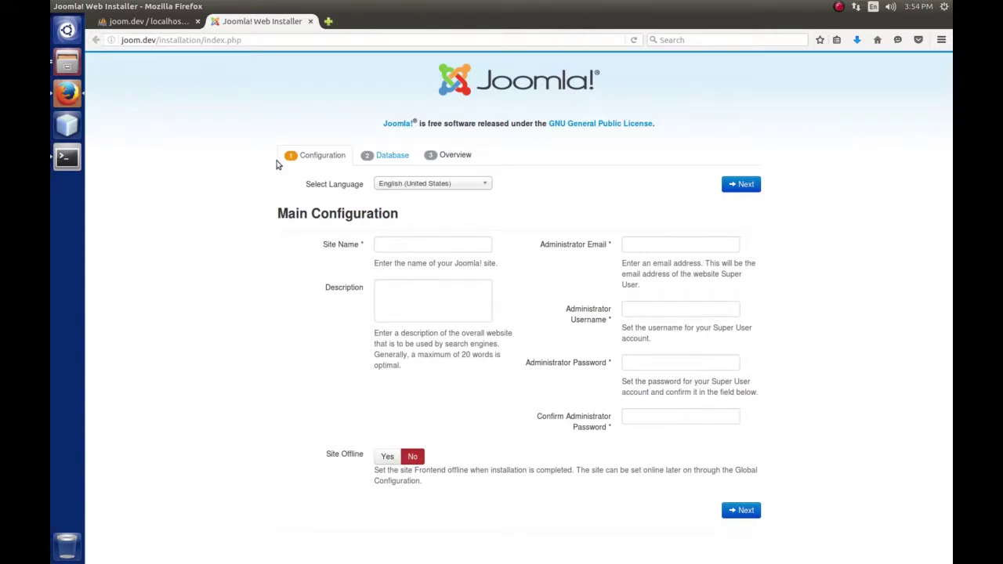
click(486, 183)
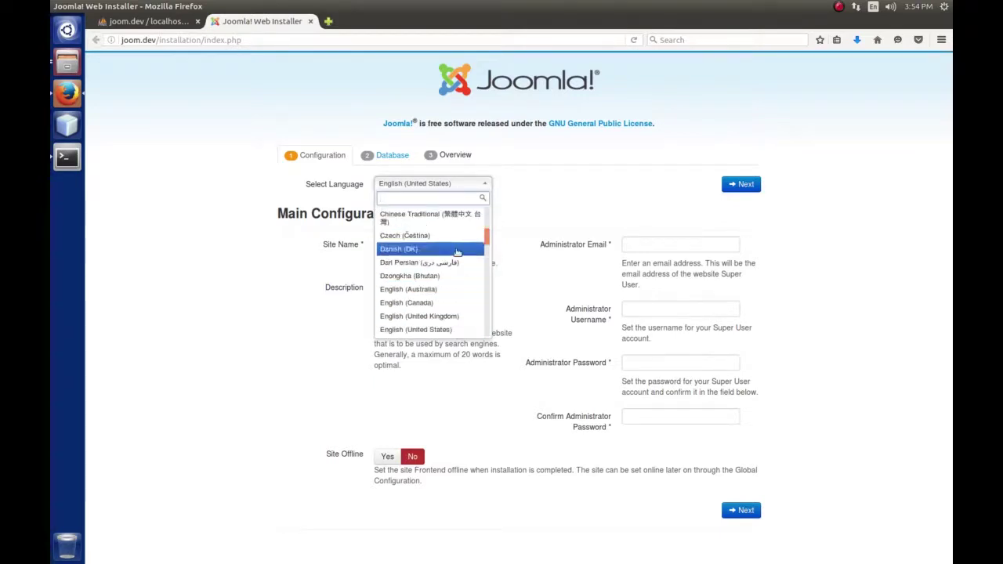
Keep English (United States) and enter the site name 'Joomla Development Server'
click(576, 190)
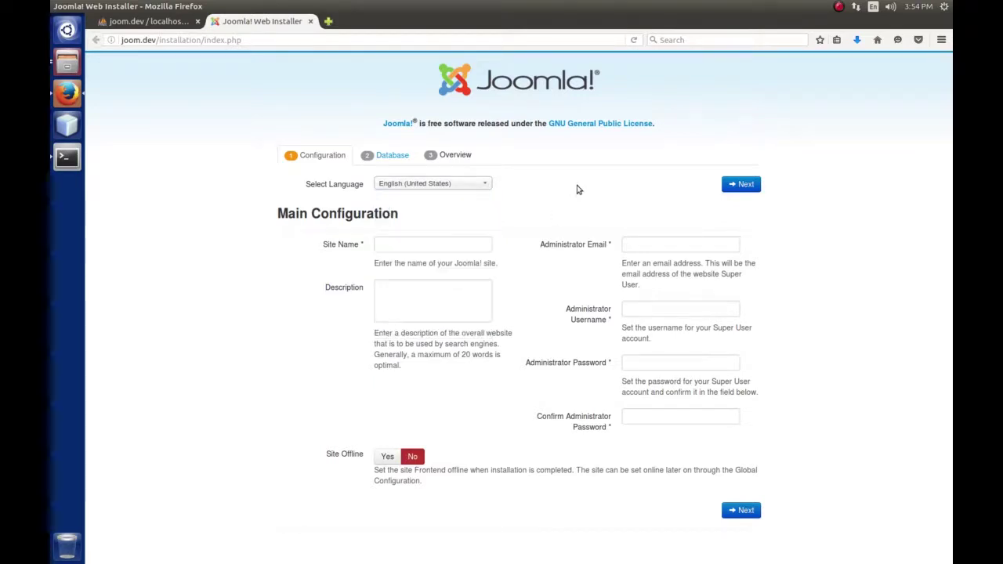
click(444, 245)
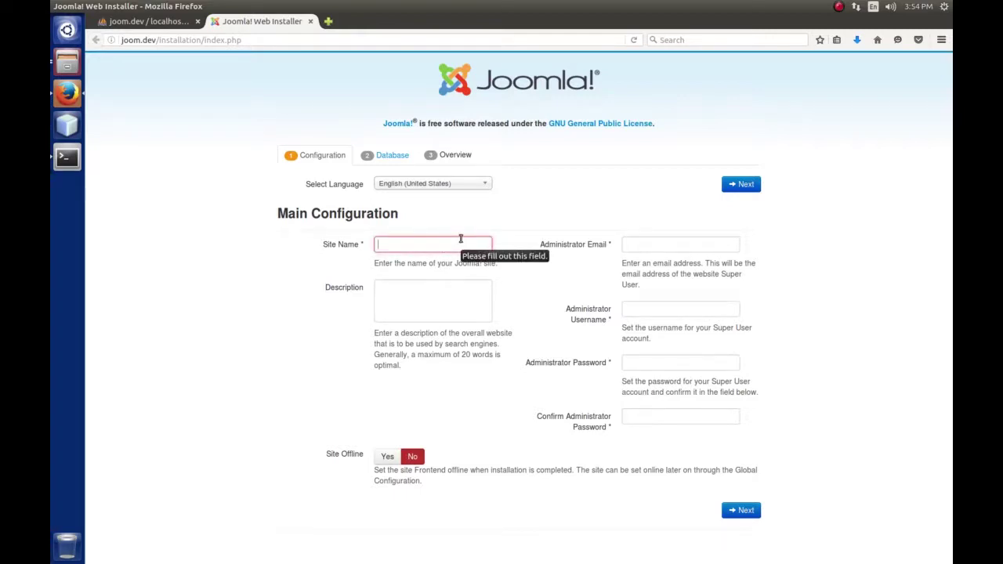
text(Joom)
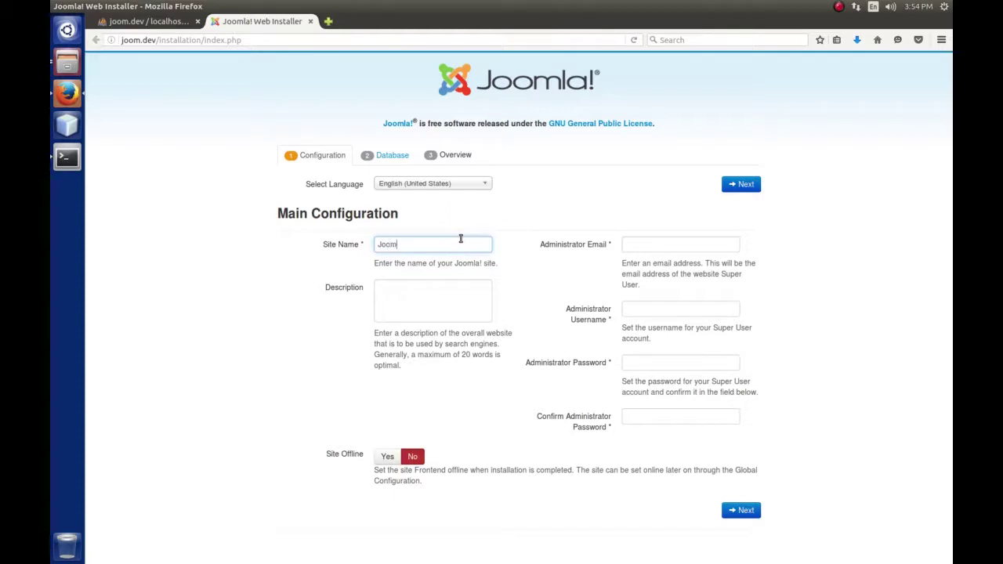
text(la Development Server)
drag(404, 245, 481, 244)
click(479, 244)
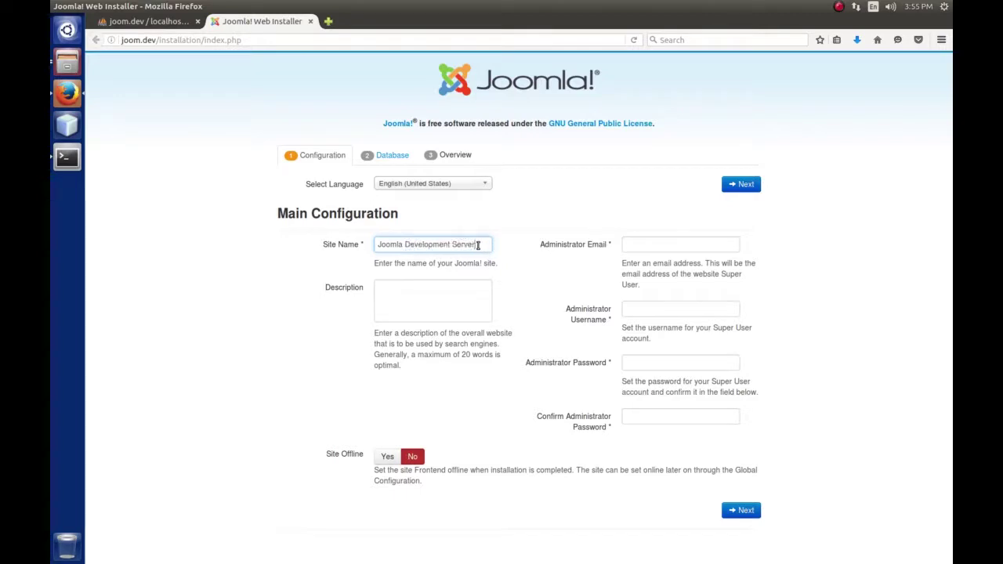
Add a description about developing Joomla Extensions and enter the administrator e-mail address
click(439, 293)
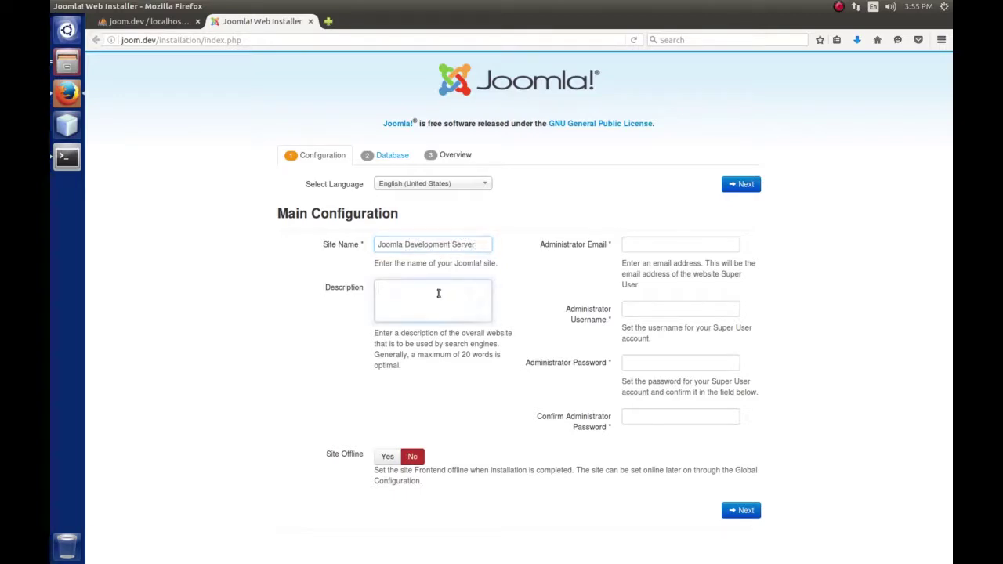
text(This server is to)
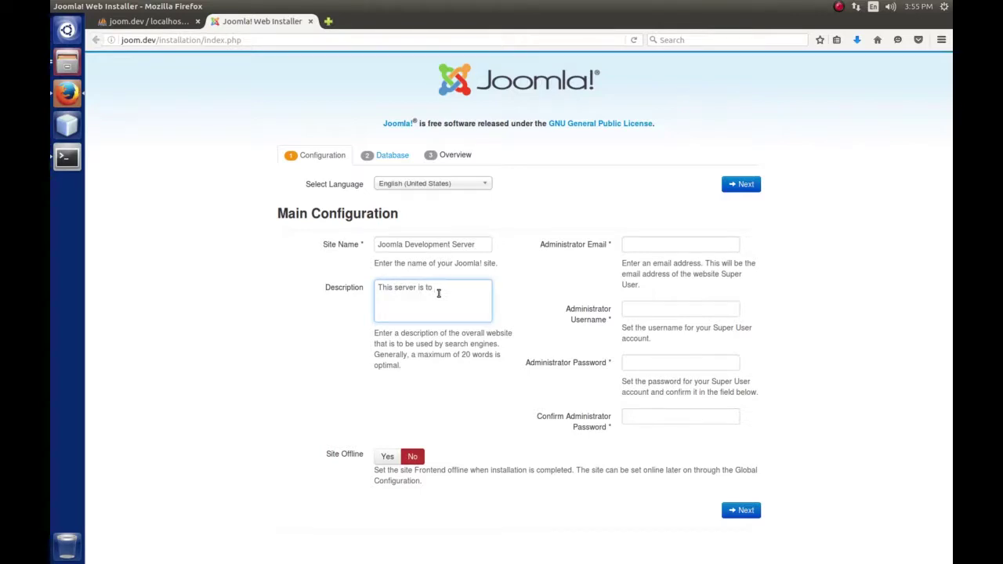
text( use for developing Joomla Extensions.)
click(647, 248)
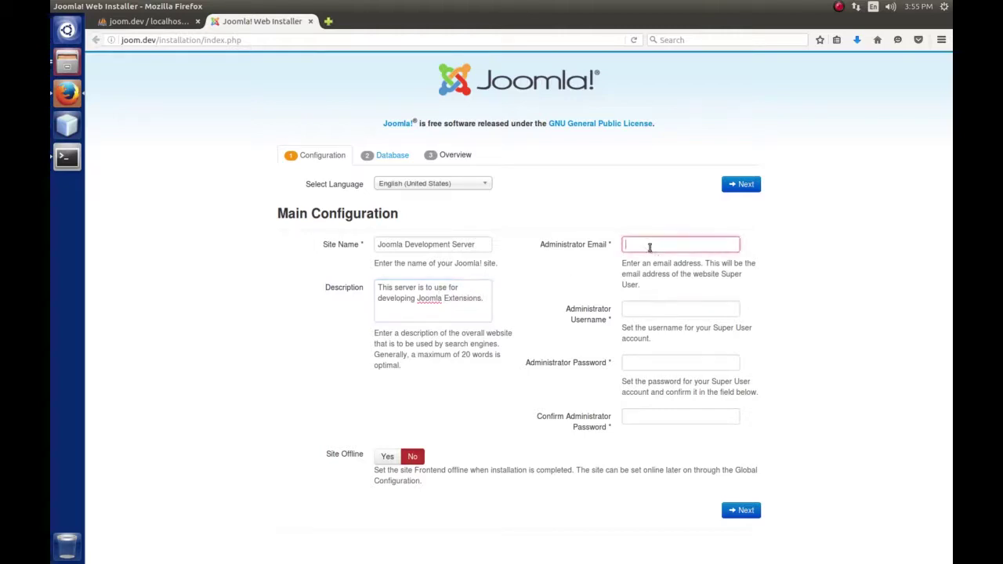
text(em)
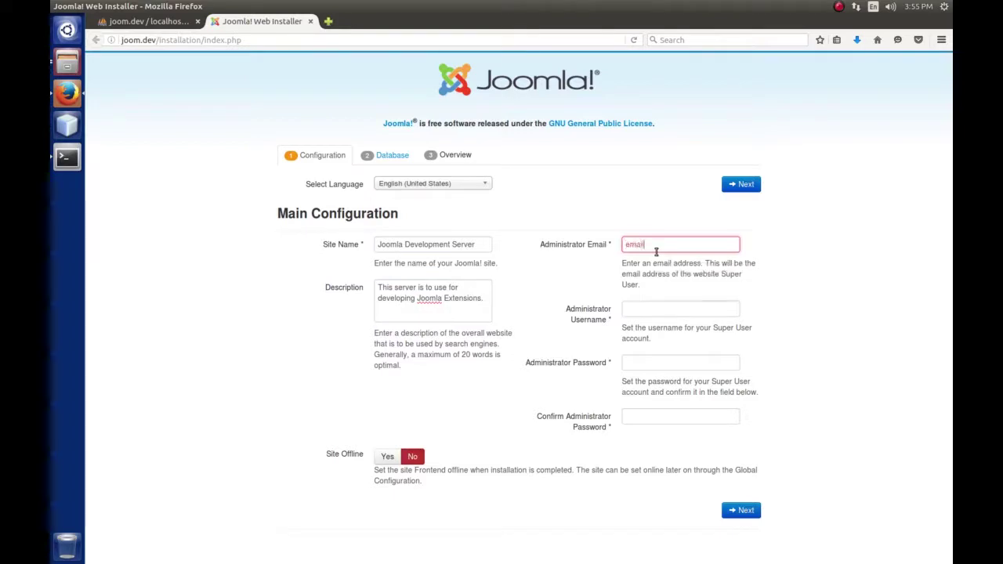
text(ail@s)
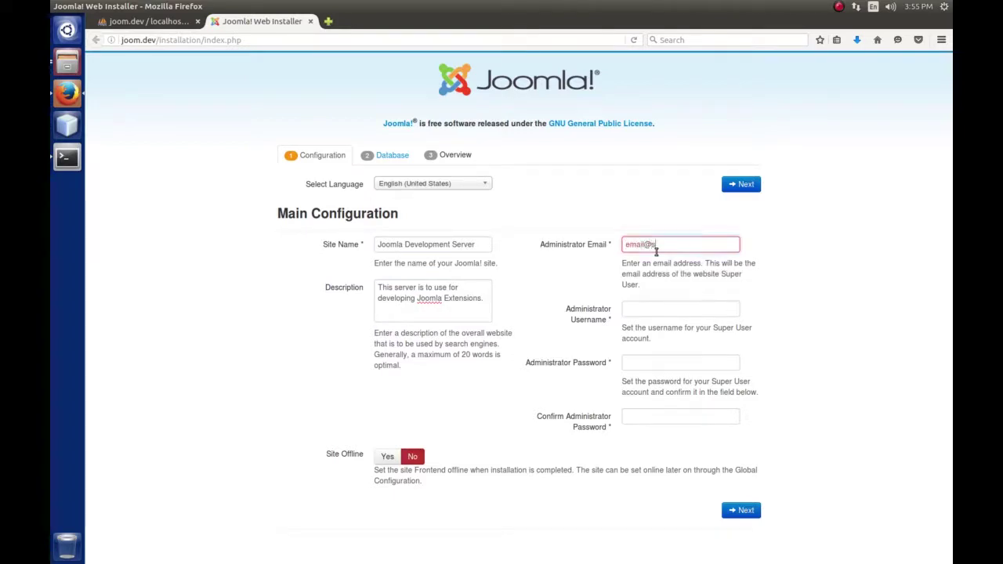
text(ome.com)
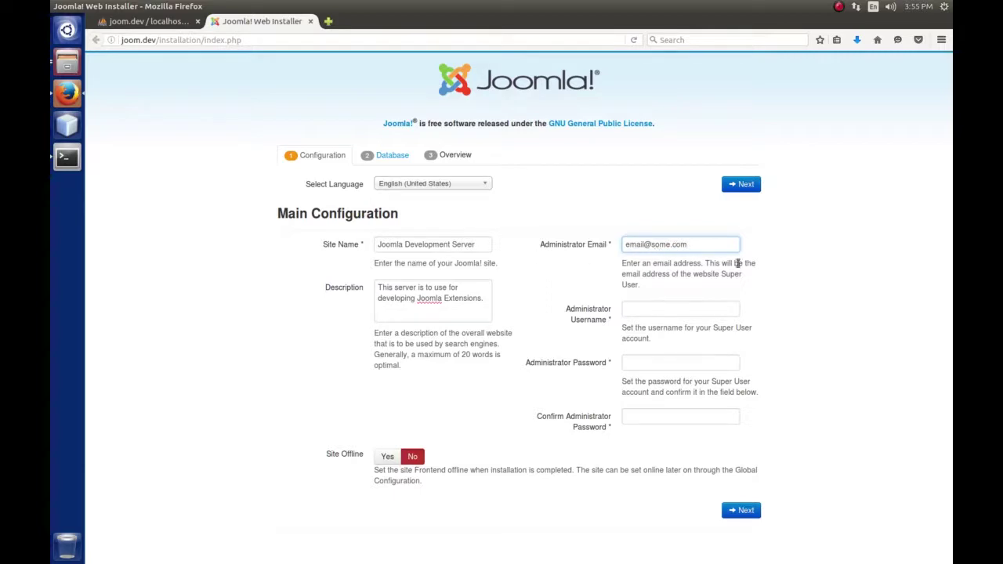
Set the admin username 'admin' with the password confirmed twice, then continue to database setup
click(669, 308)
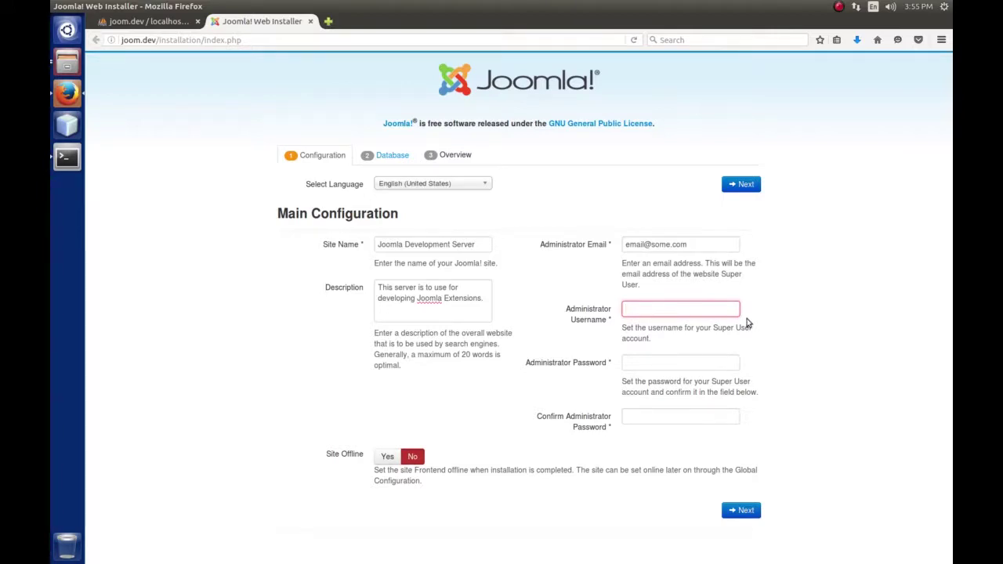
text(admin)
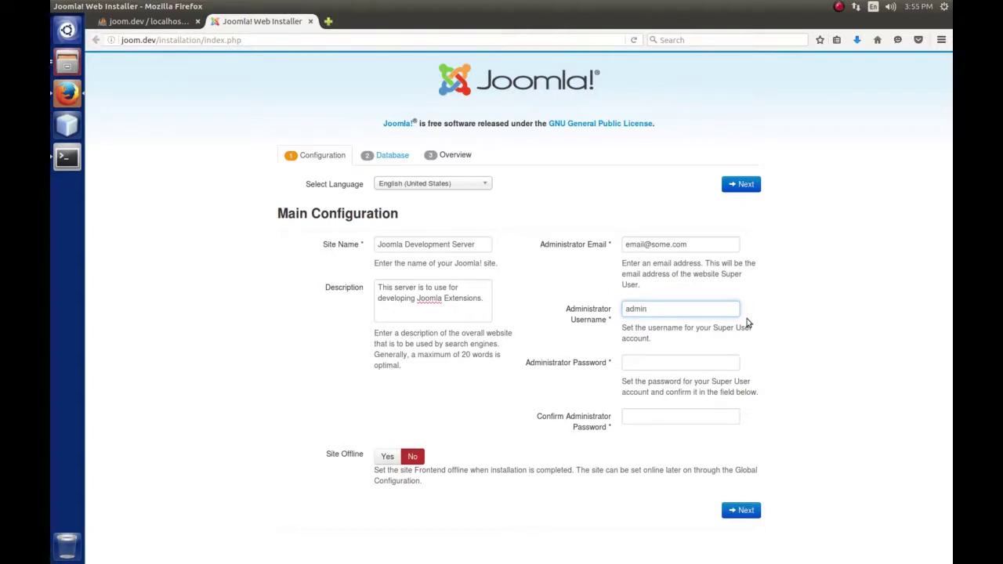
click(671, 362)
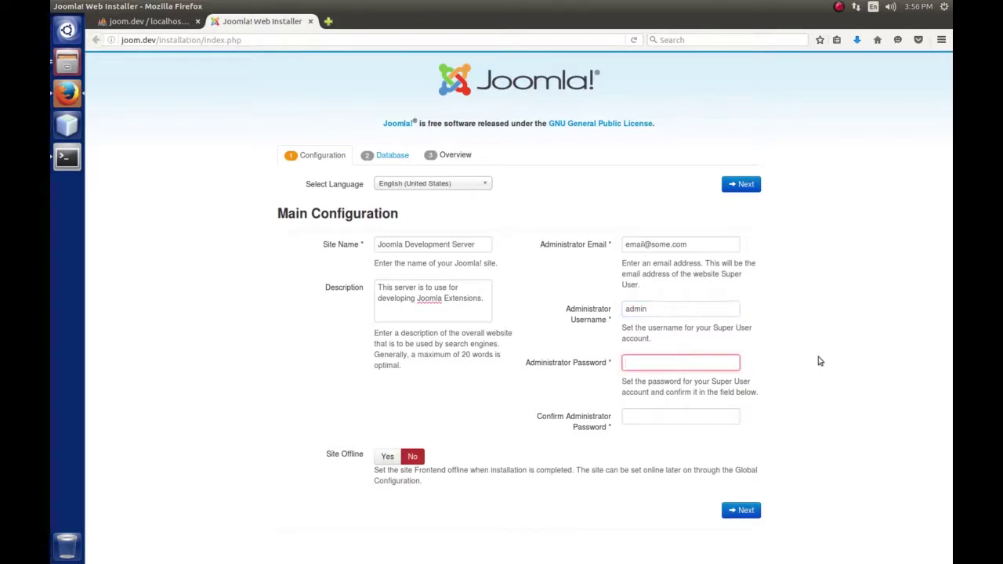
key(Tab)
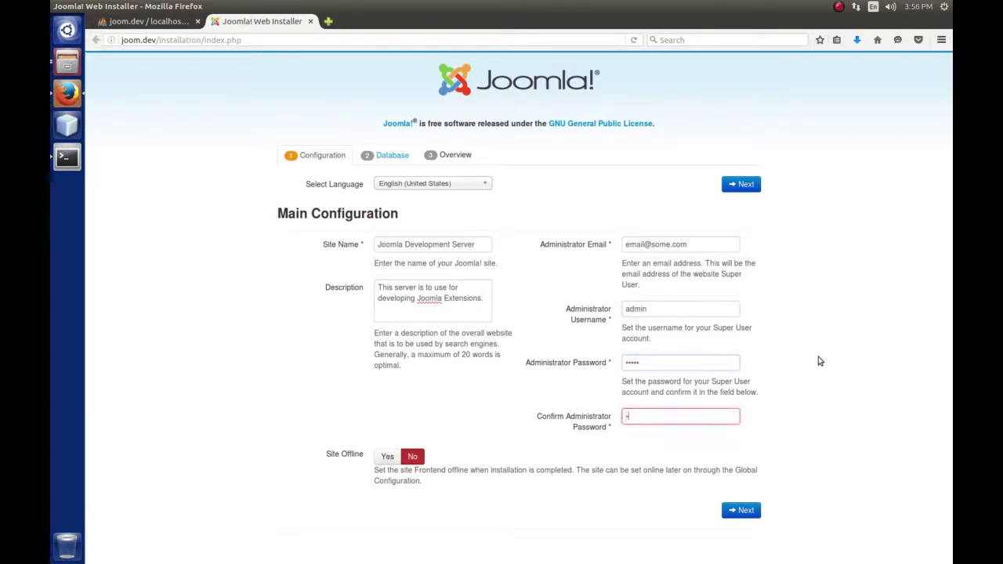
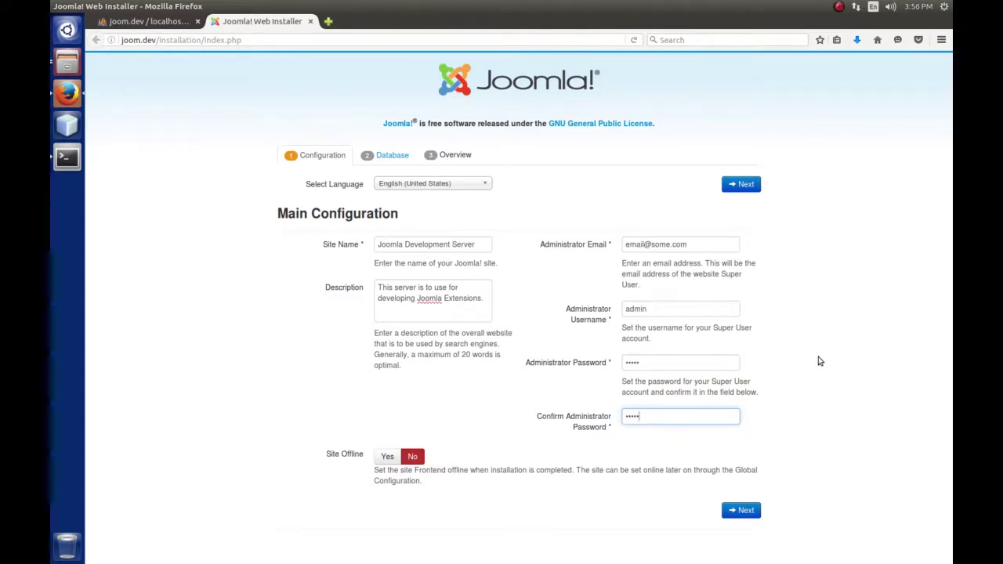
click(746, 185)
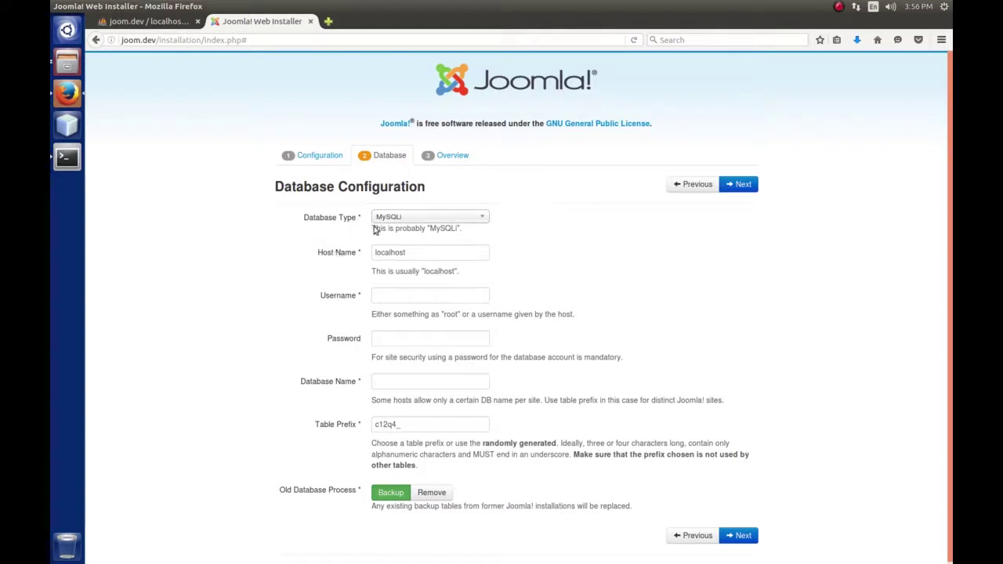
Keep MySQLi as the database type and enter username root with the database password
click(483, 219)
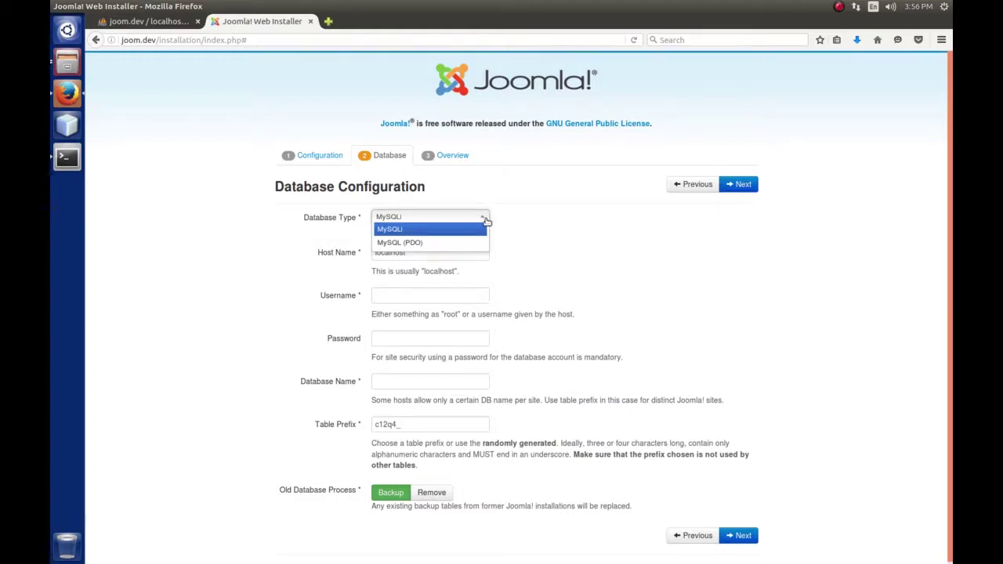
click(485, 220)
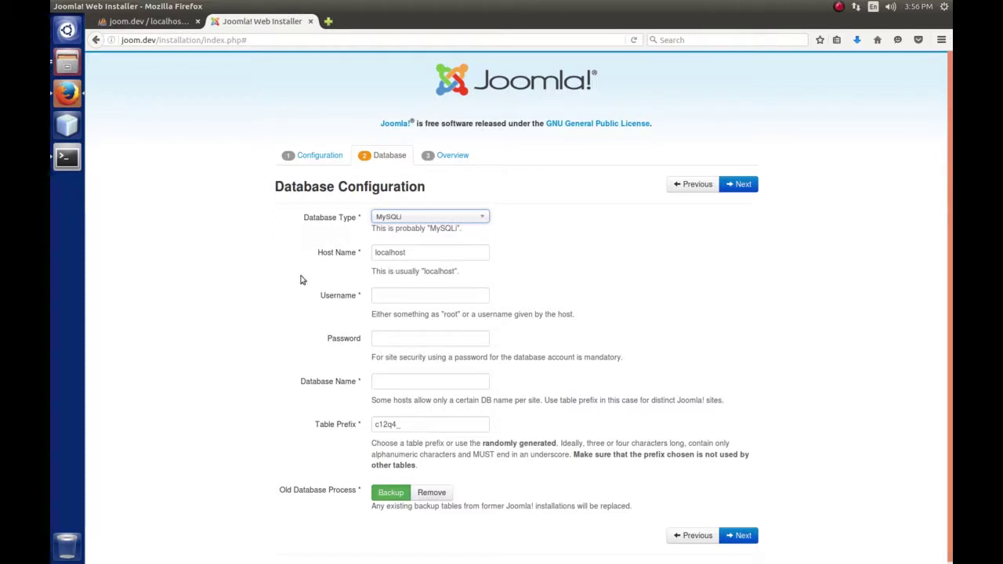
click(433, 296)
text(root)
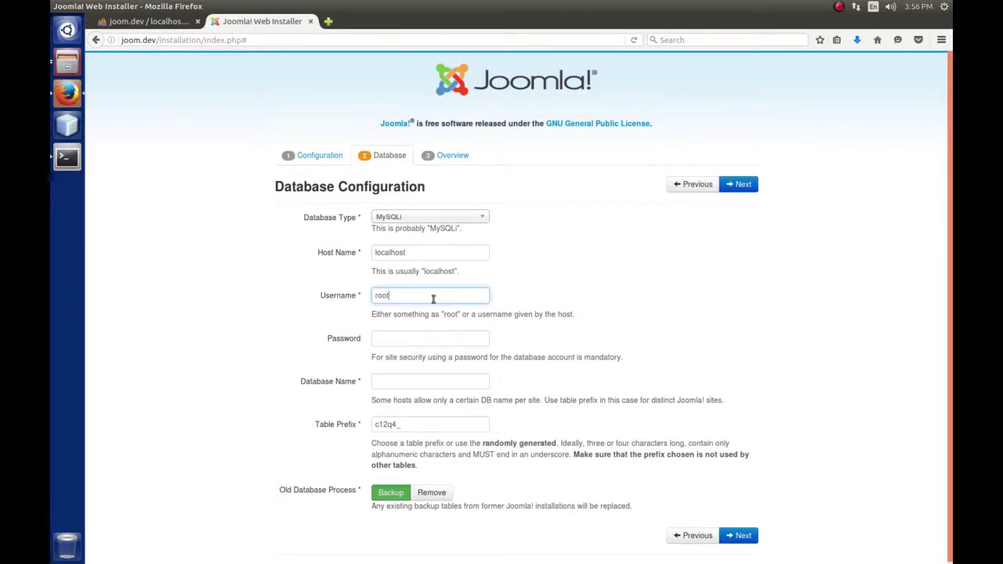
click(390, 342)
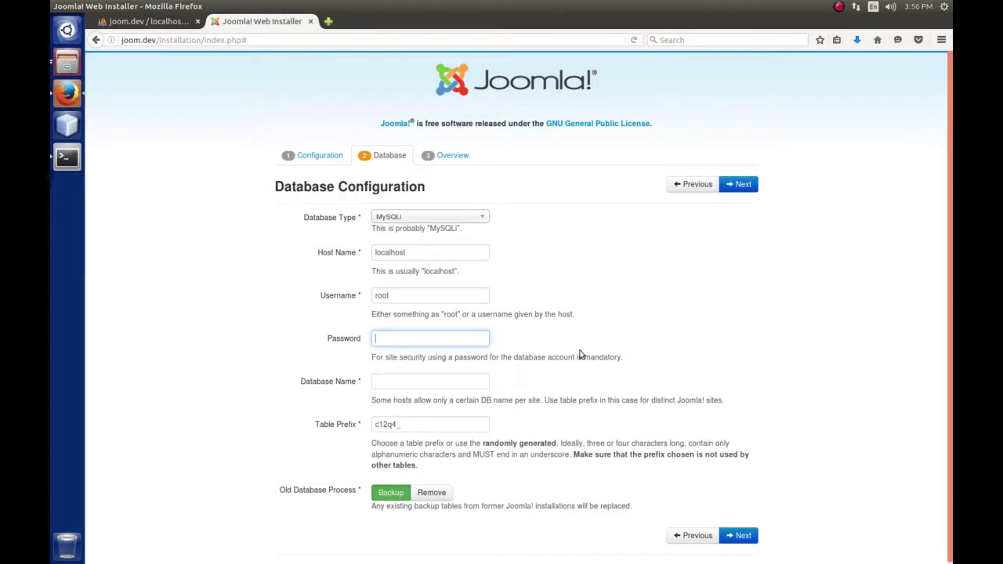
click(417, 382)
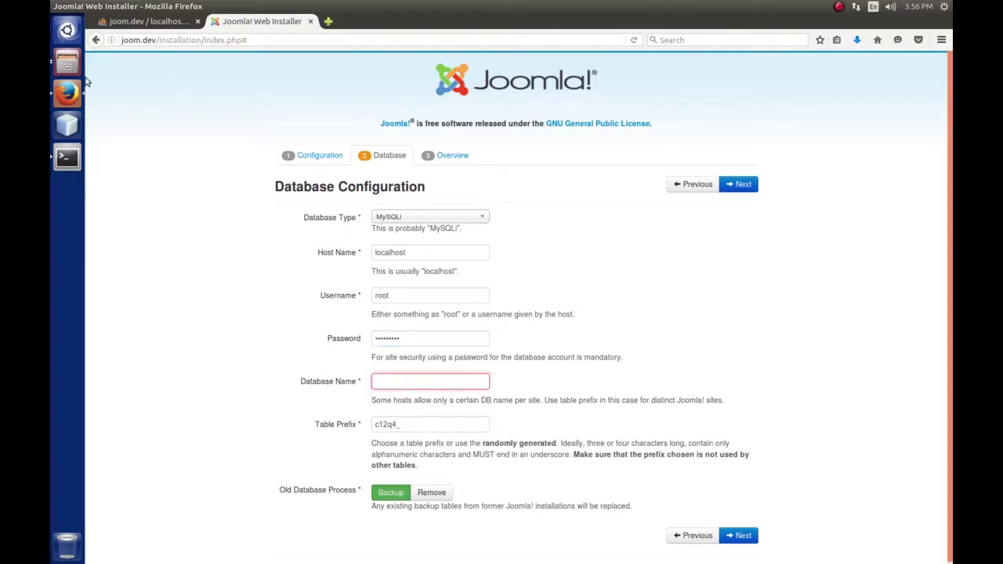
Check the database name in phpMyAdmin, then enter joom3 as Database Name, keeping prefix c12q4_
click(135, 22)
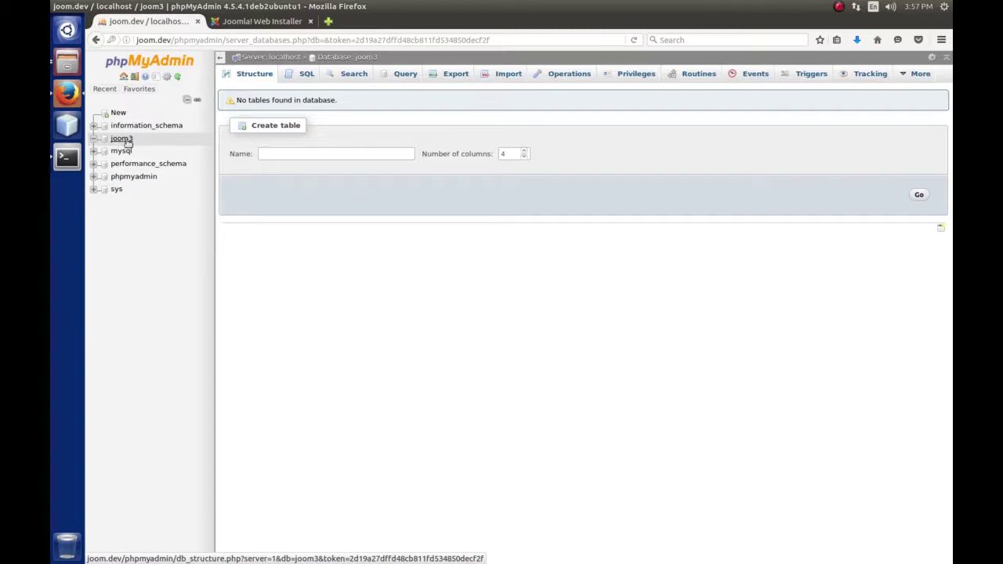
click(259, 21)
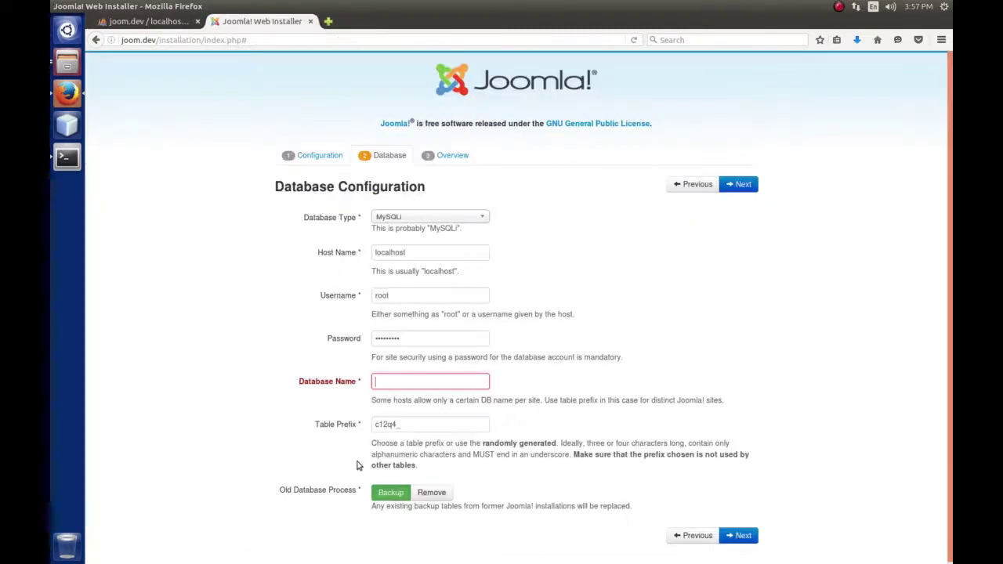
text(joom3)
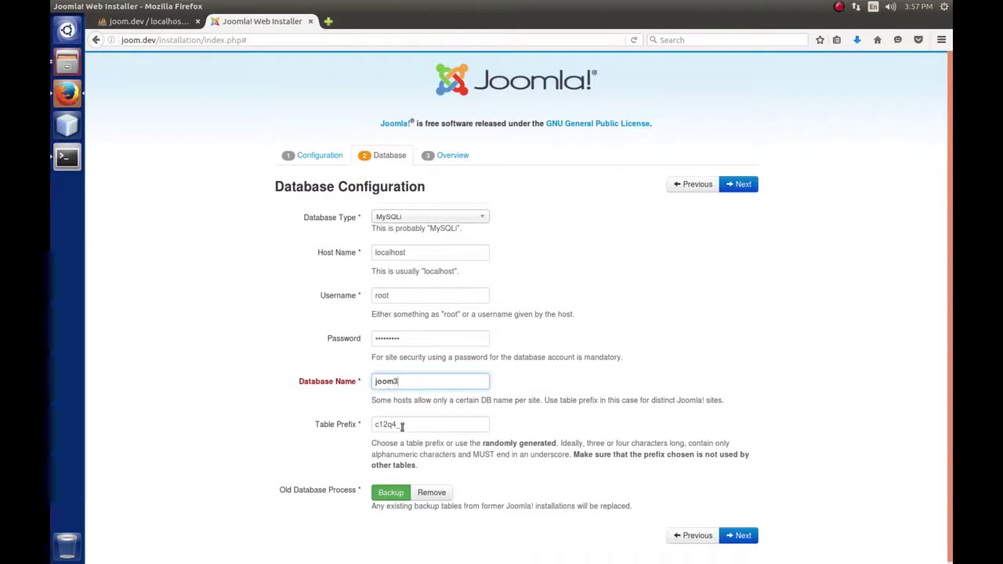
click(414, 426)
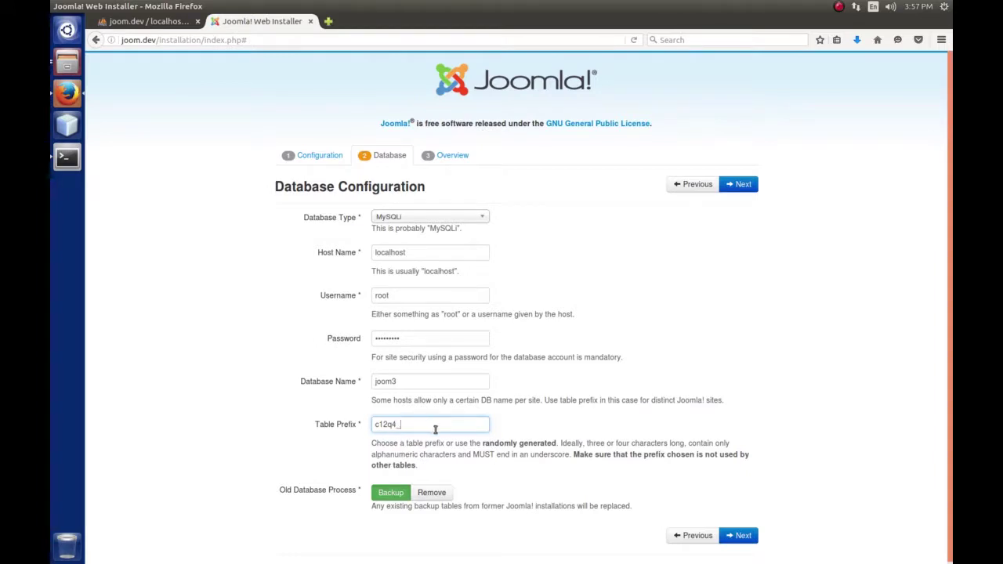
scroll(253, 480, down, 1)
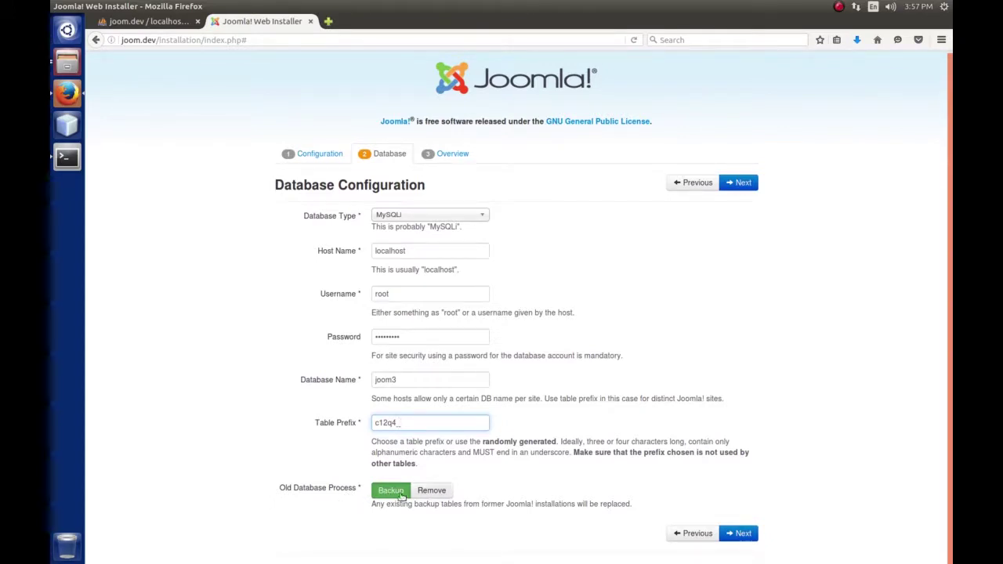
Continue to the Overview step and look over its sample-data options and summary
click(744, 184)
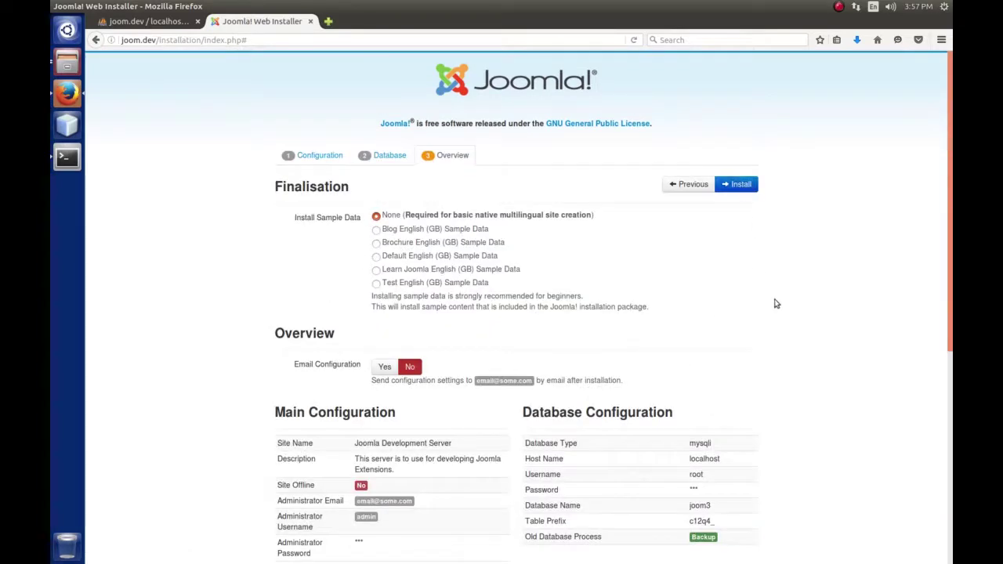
scroll(778, 302, down, 3)
scroll(780, 304, up, 2)
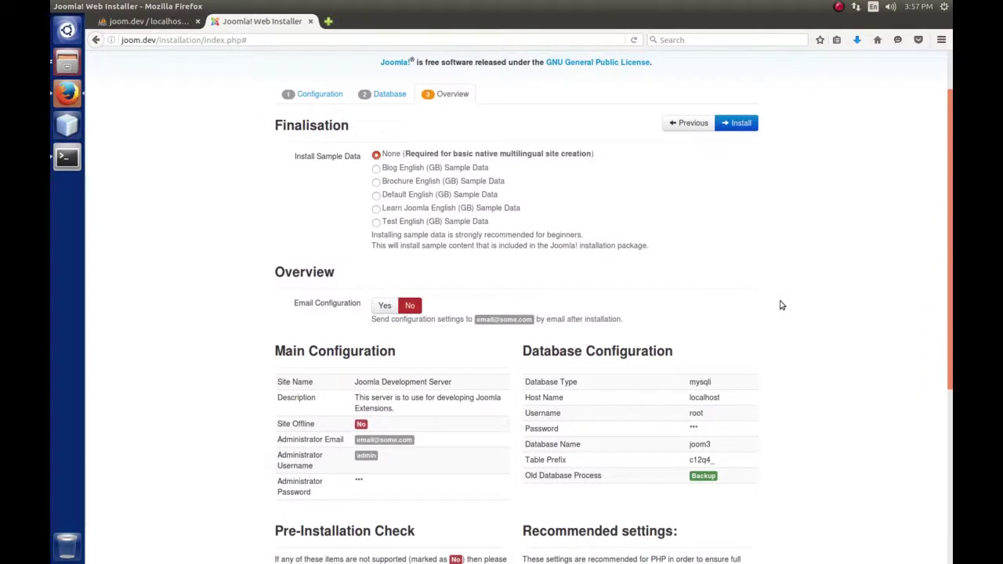
mouse_move(394, 157)
Scroll through the configuration summary and pre-installation checks, confirming every requirement shows Yes
scroll(746, 262, down, 2)
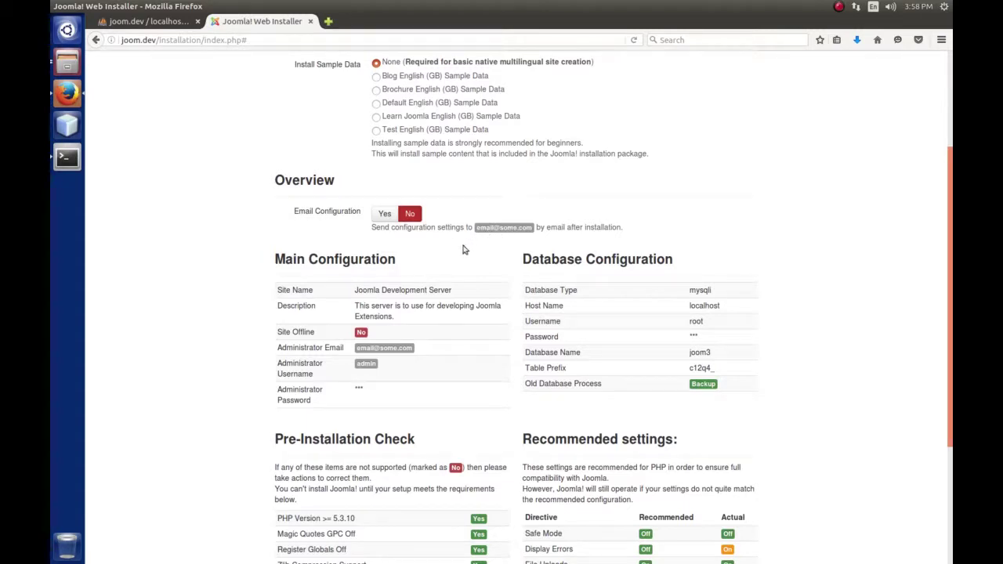
scroll(814, 245, down, 3)
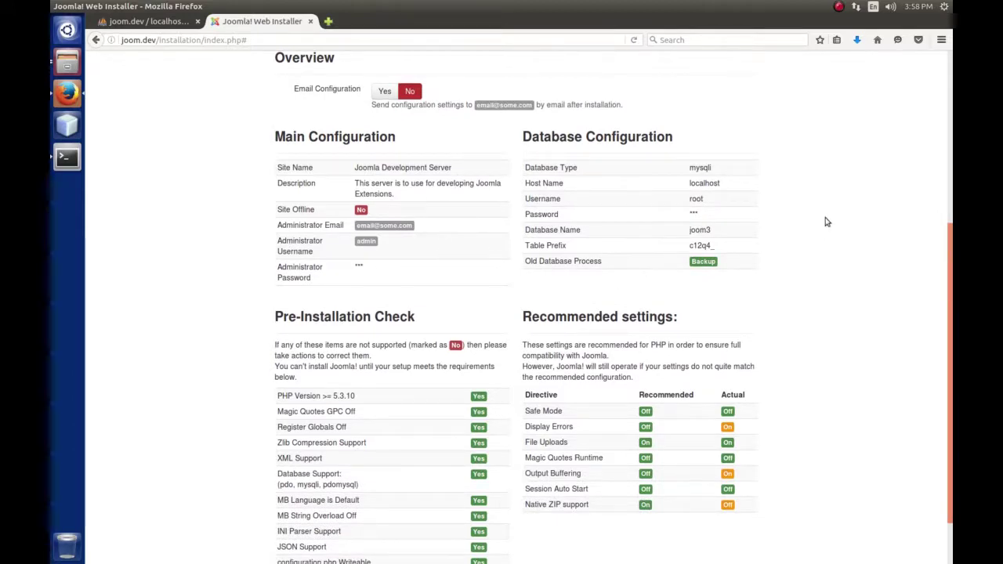
scroll(828, 222, down, 2)
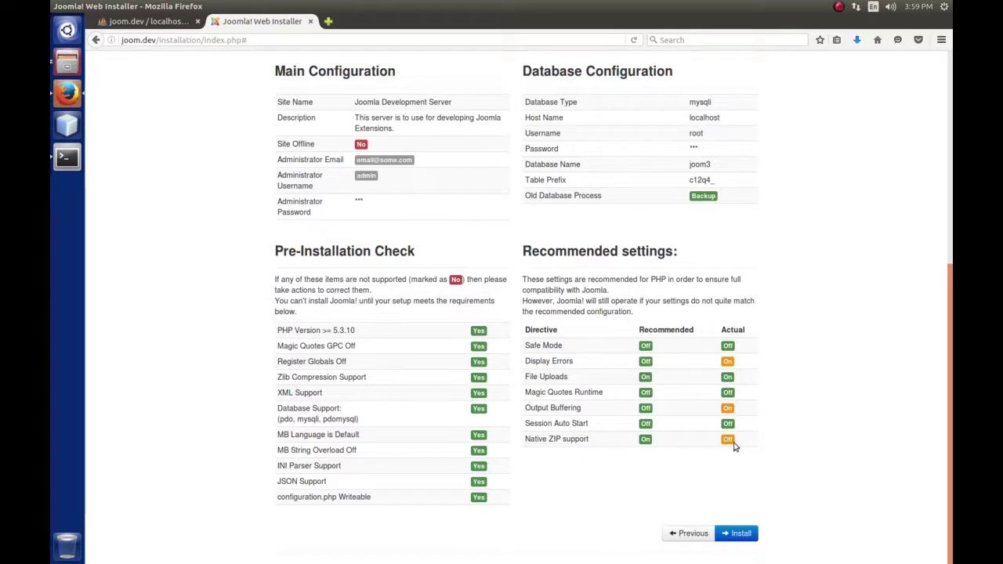
scroll(772, 439, up, 8)
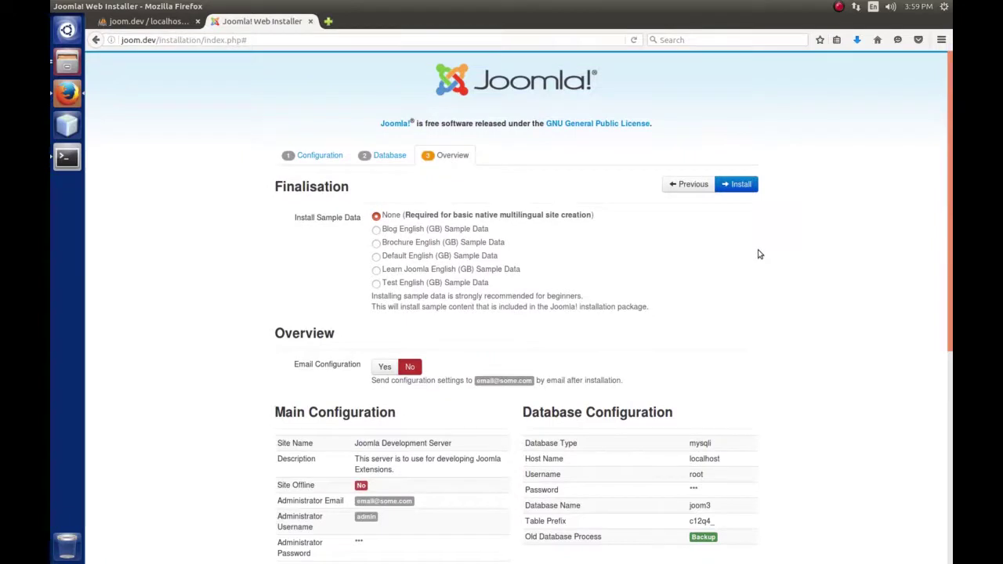
Install Joomla, then remove the installation folder from the completion page
click(741, 185)
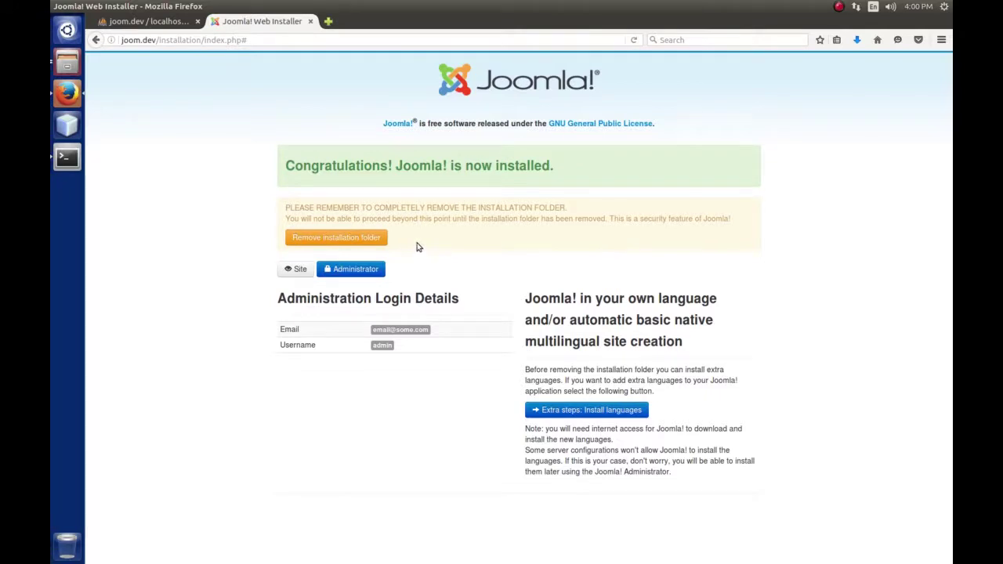
click(353, 237)
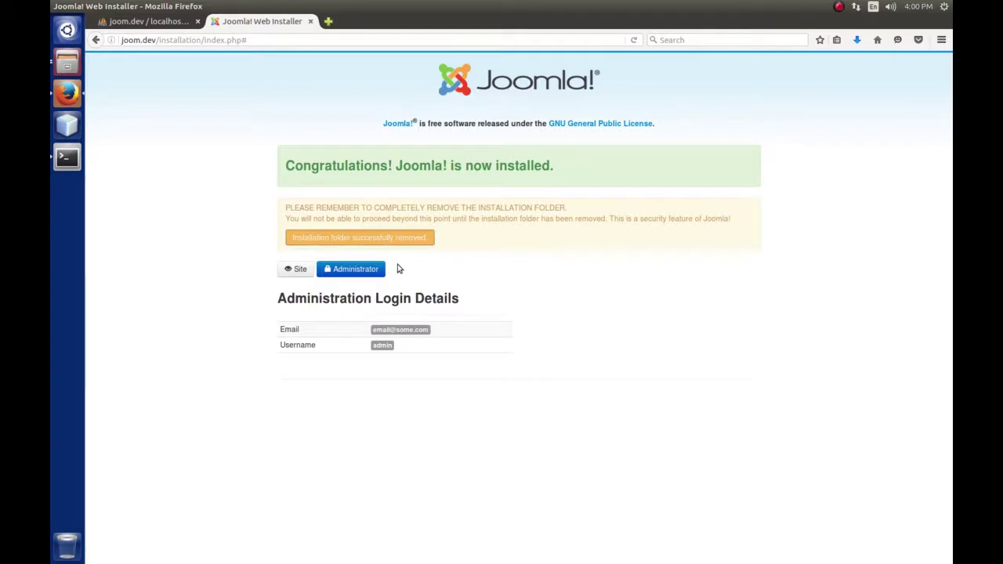
Log in to the Joomla administrator page with the admin username and password
click(365, 274)
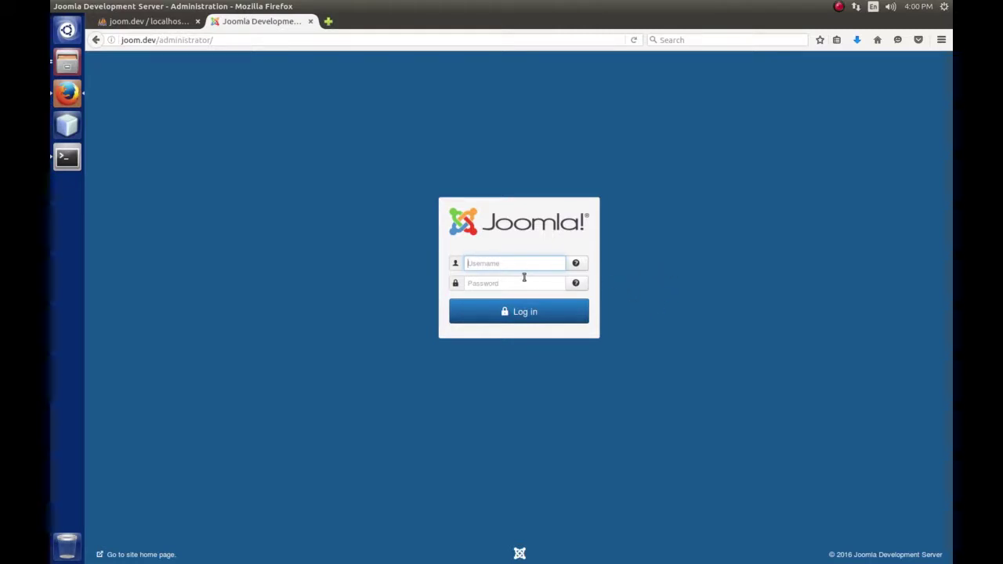
text(admin)
key(Tab)
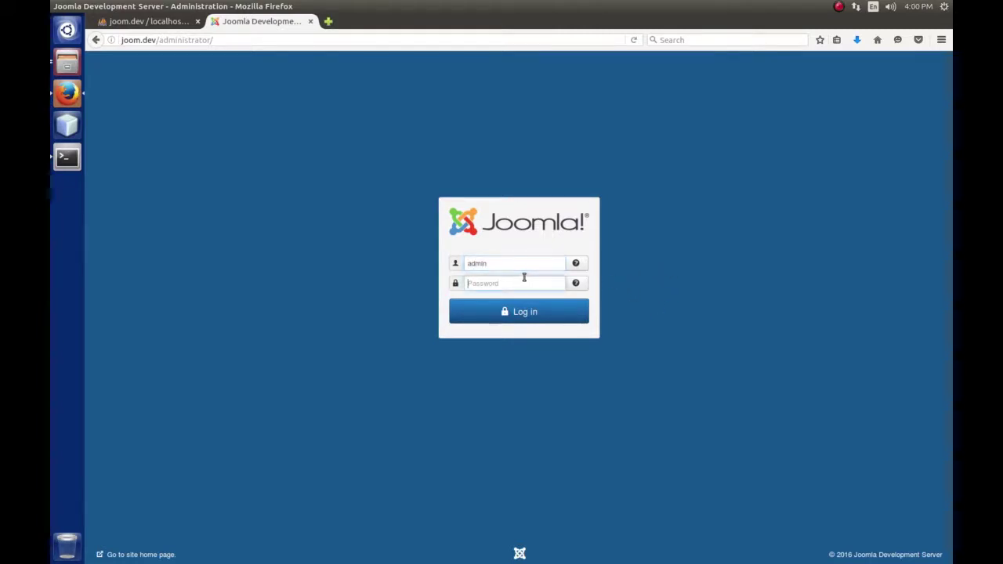
text(admin)
key(Return)
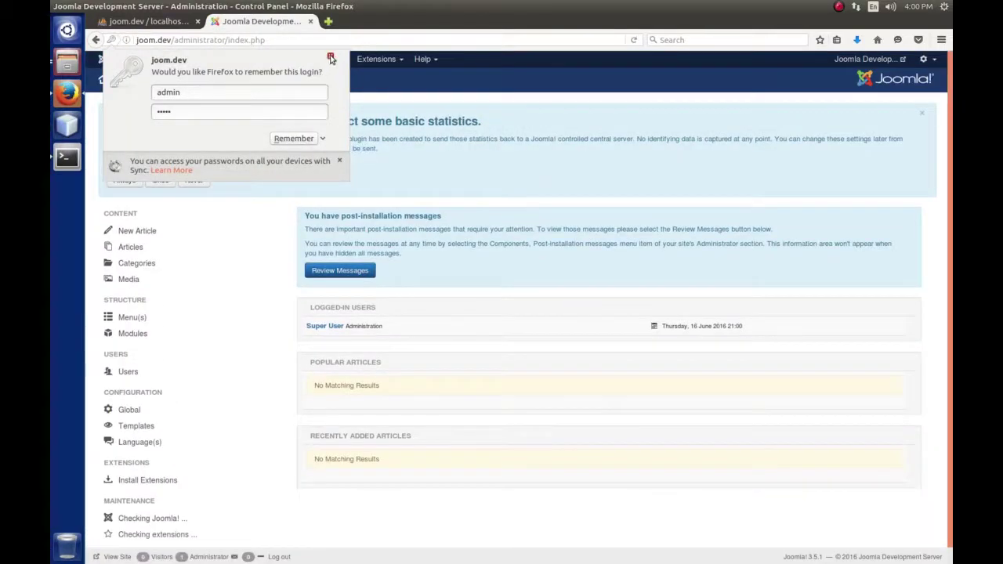
Dismiss Firefox's save-login prompt, choose Never for Joomla statistics, and open a blank tab
click(330, 57)
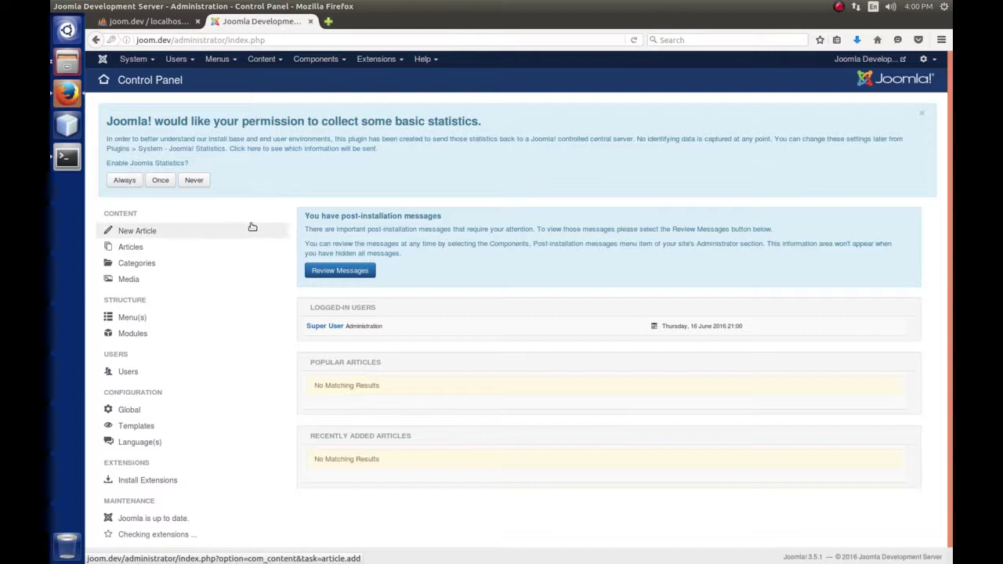
click(195, 181)
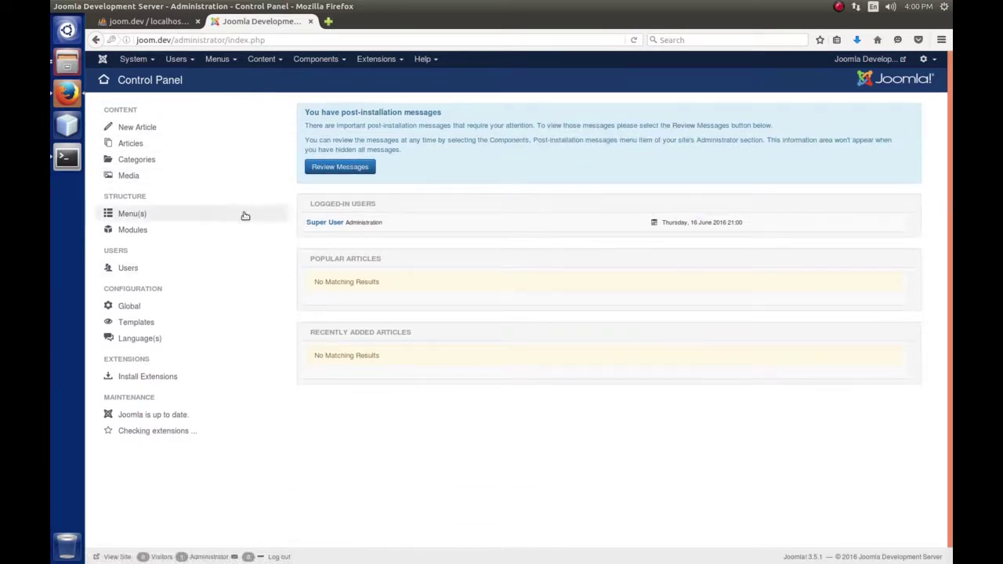
click(327, 21)
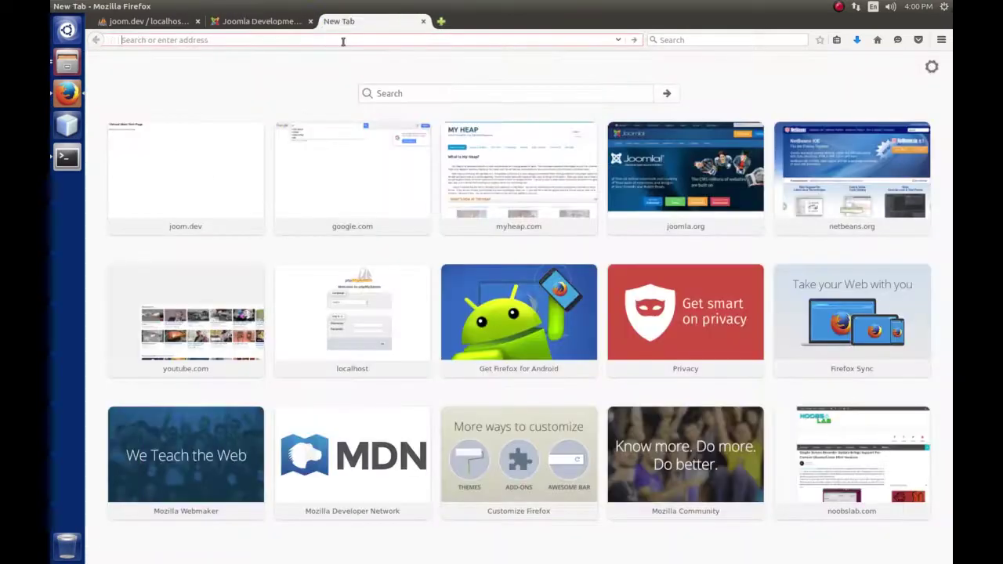
Load the joom.dev front page in the new tab, visit the Control Panel, then return to it
text(joom)
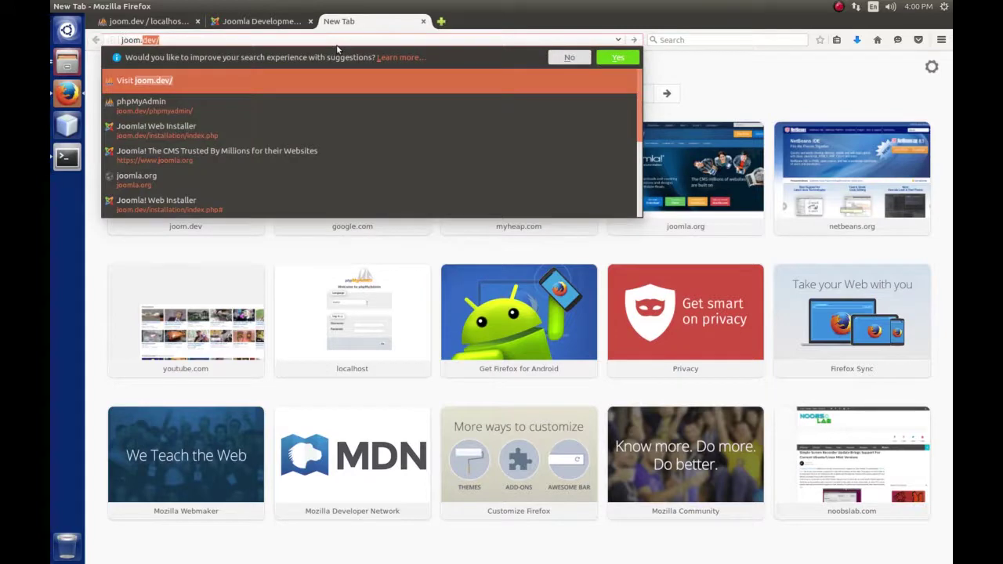
text(.dev)
key(Return)
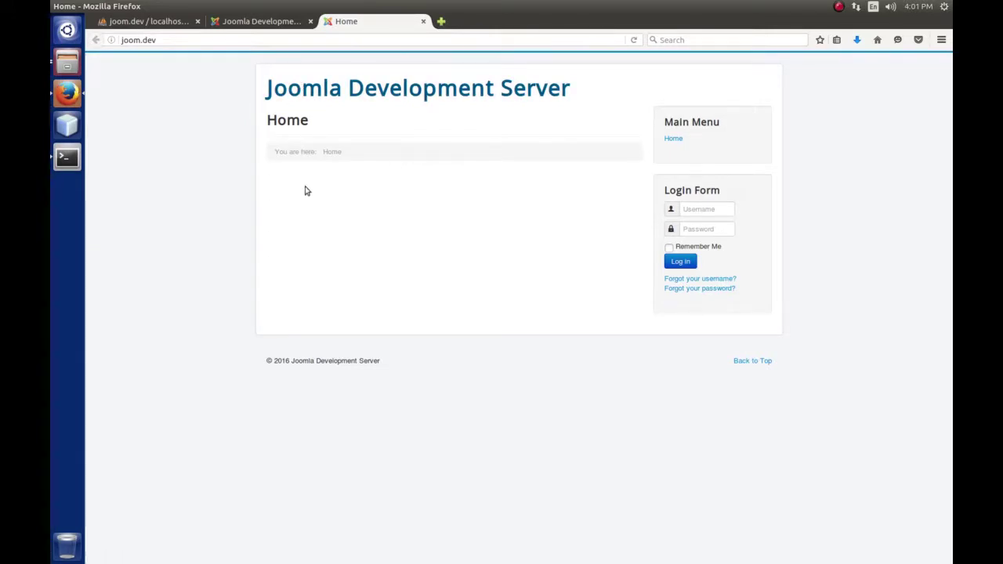
click(269, 22)
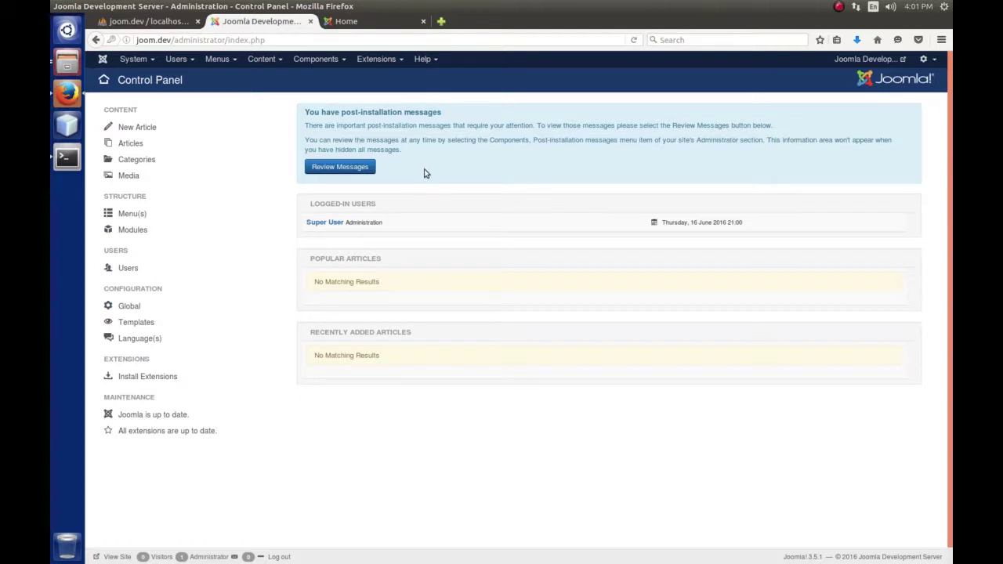
click(368, 21)
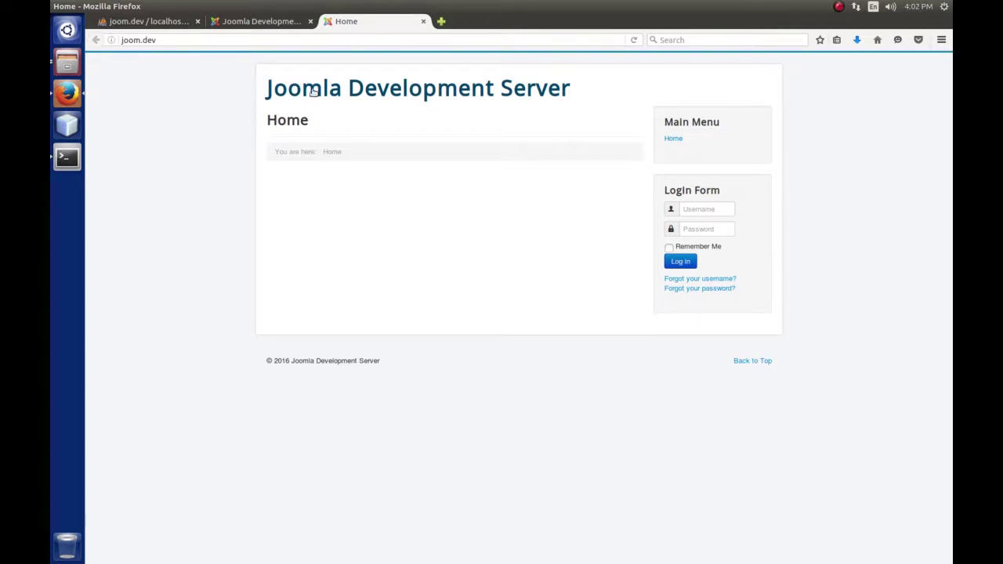
Open a fourth, blank Firefox tab beside the site's Home tab
click(440, 21)
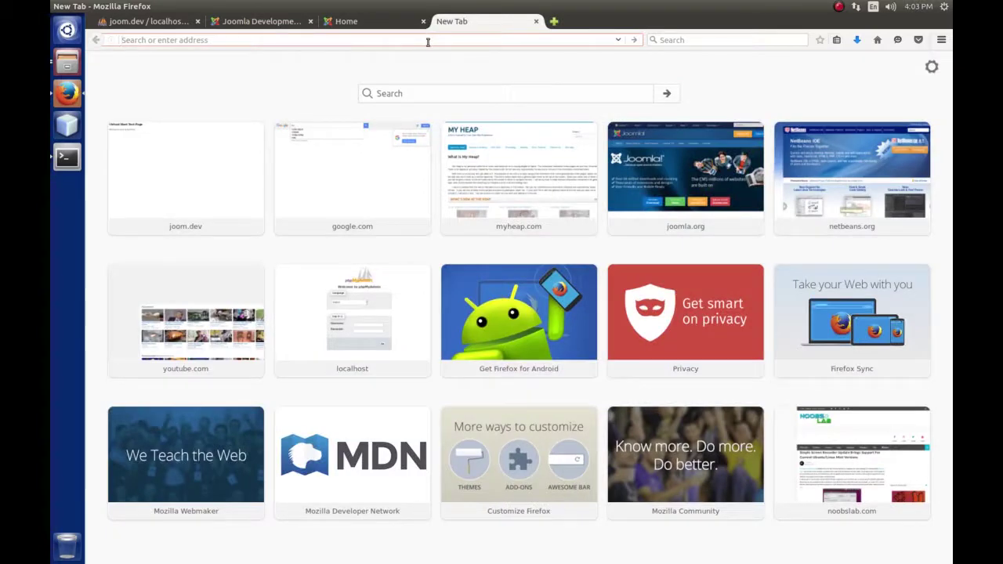
Load myheap.com and open the Technology > Exploring Joomla 3.x page
text(myhea)
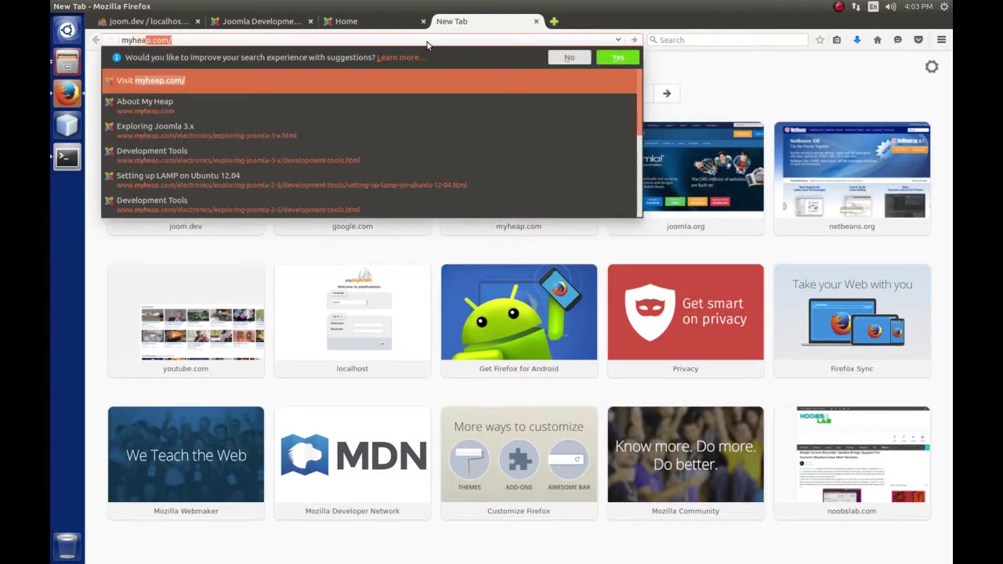
text(p)
key(Return)
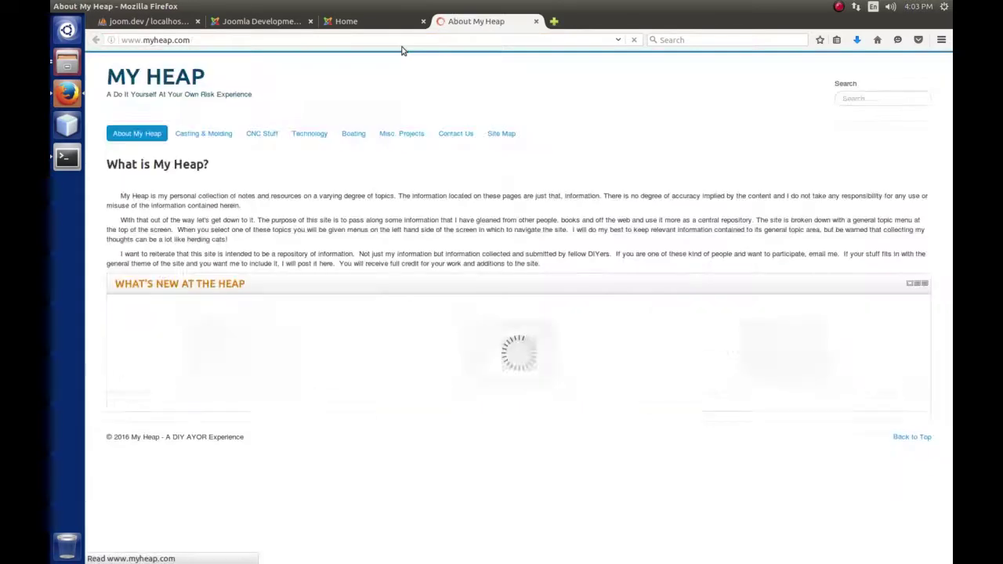
mouse_move(326, 128)
mouse_move(300, 163)
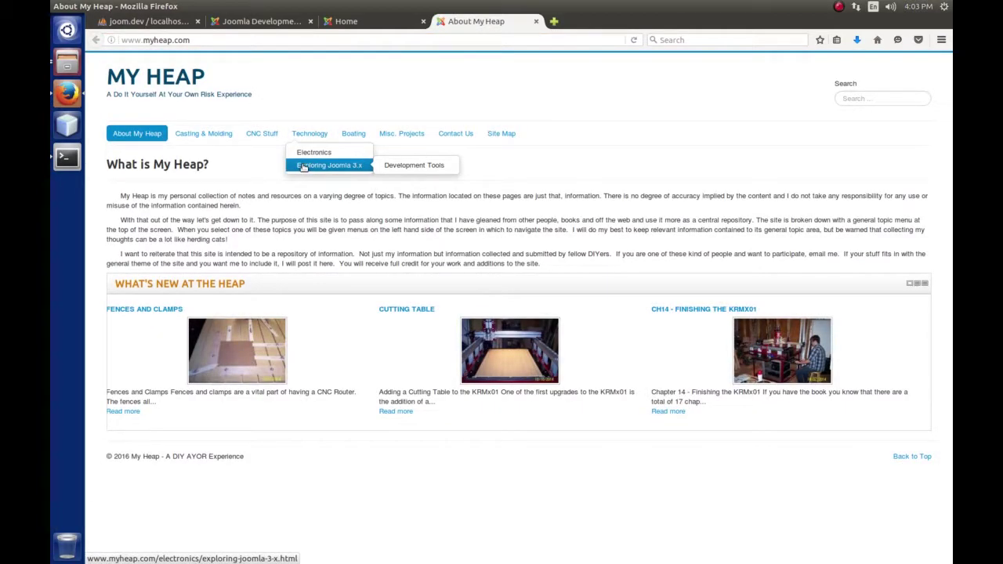
click(303, 166)
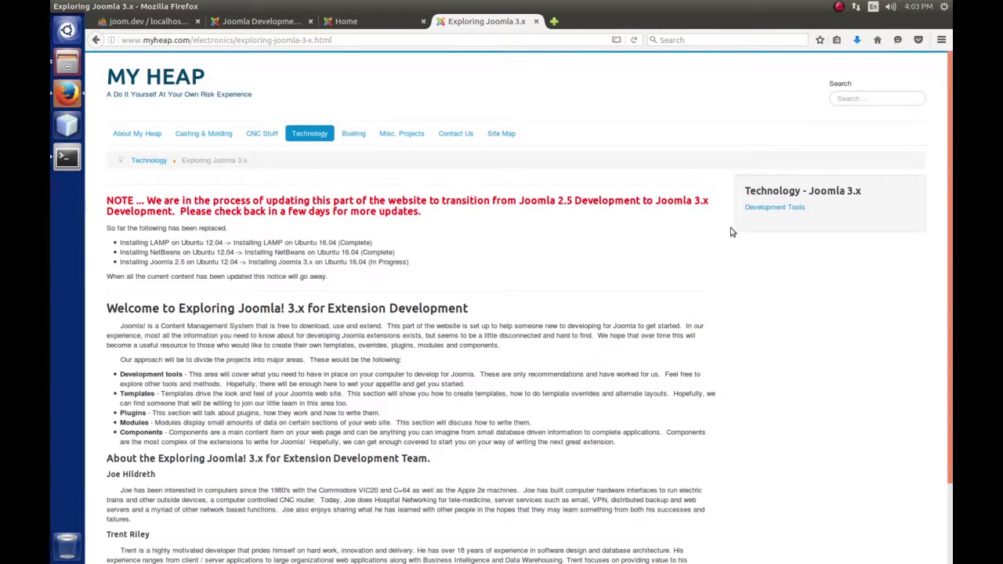
Open Development Tools, then the 'Setting up LAMP on Ubuntu 16.04' article, then Contact Us
click(772, 209)
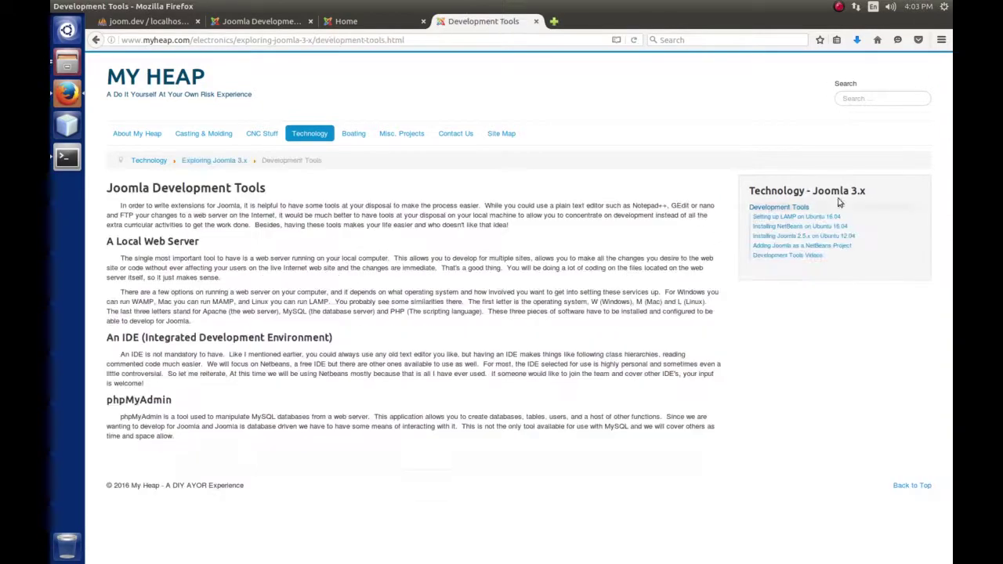
click(804, 219)
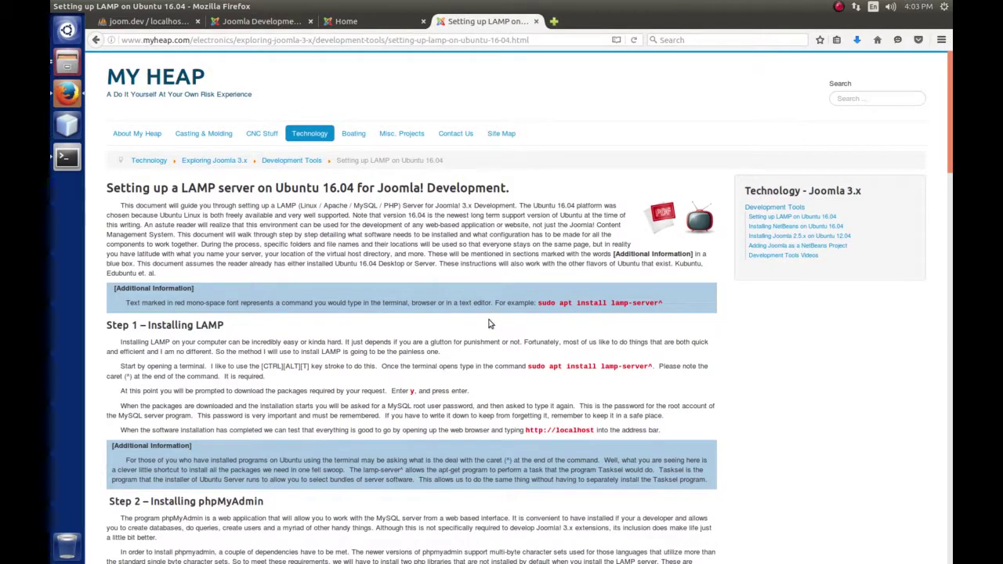
click(456, 135)
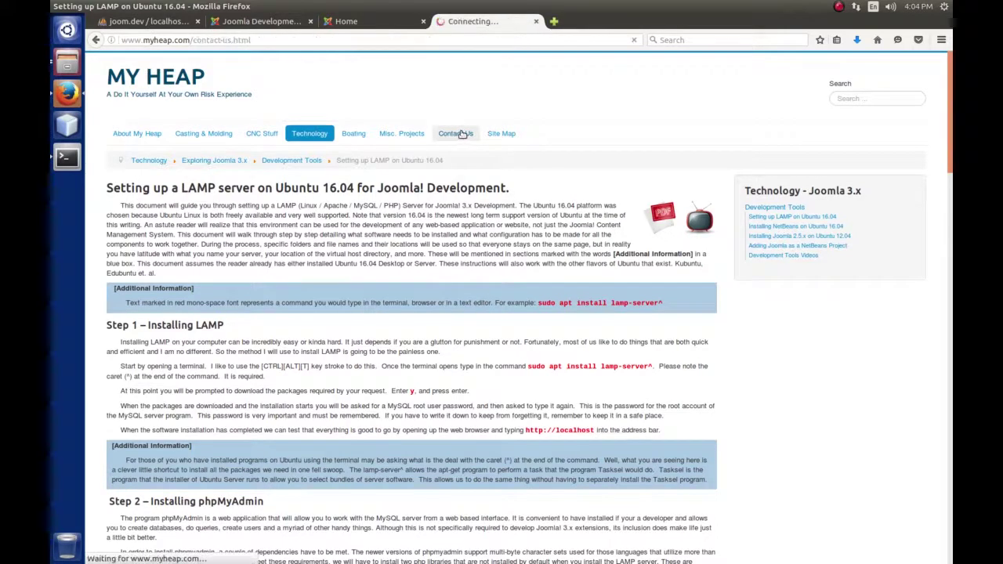
Scroll down through the Send an Email contact form and back up
scroll(503, 358, down, 3)
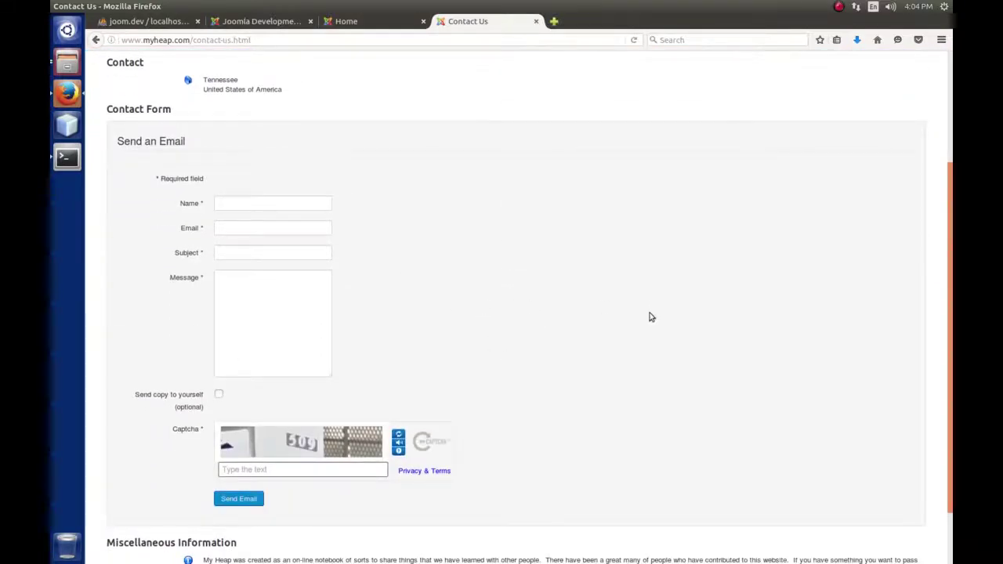
scroll(654, 327, up, 3)
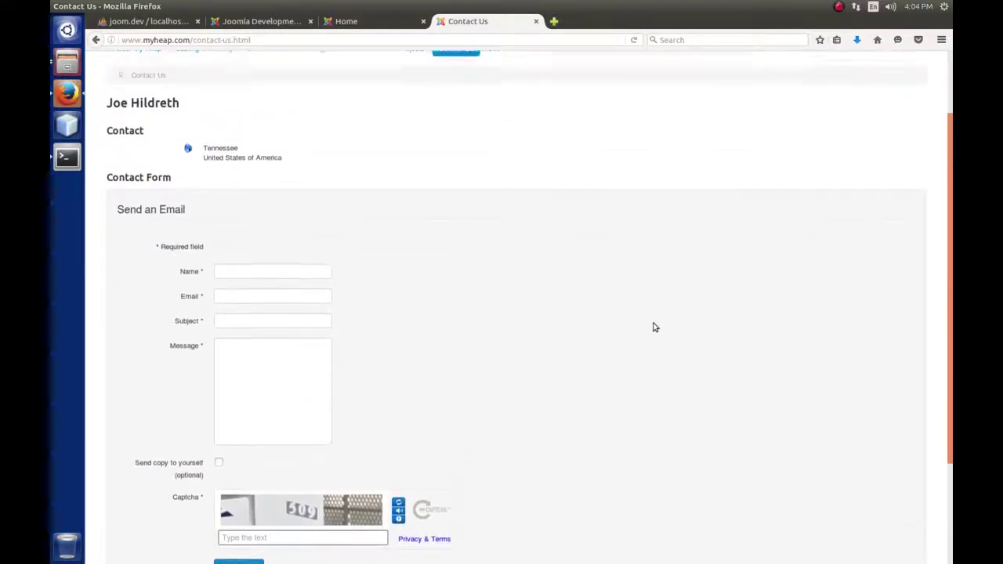